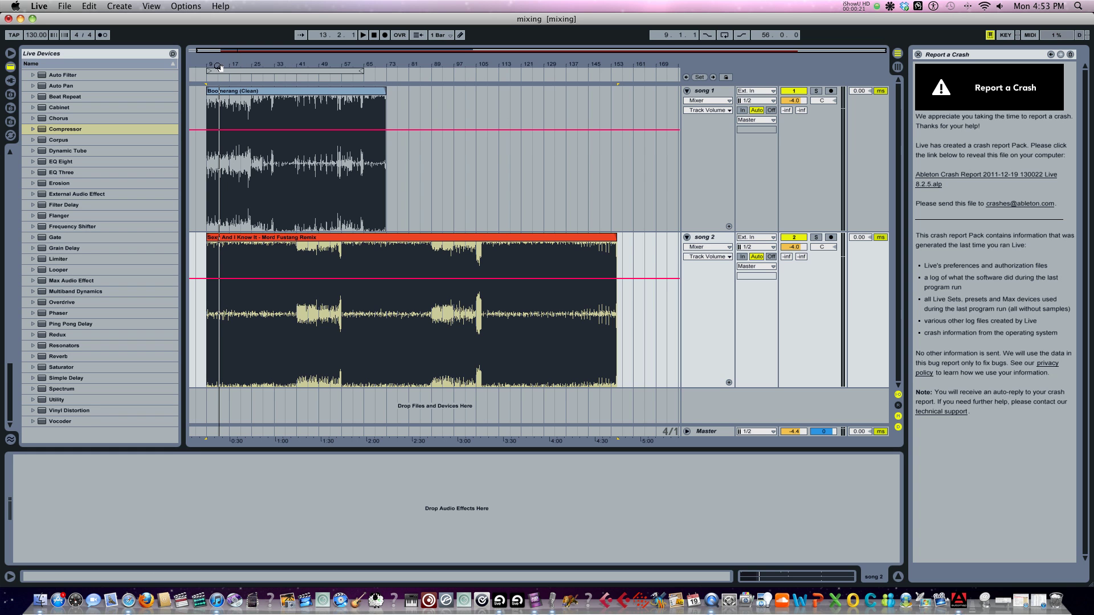
Step: Preview the songs from bar 9, jumping ahead to bars 25, 31 and 60
{"action": "left_click_drag", "start_coordinate": [219, 67], "coordinate": [238, 65]}
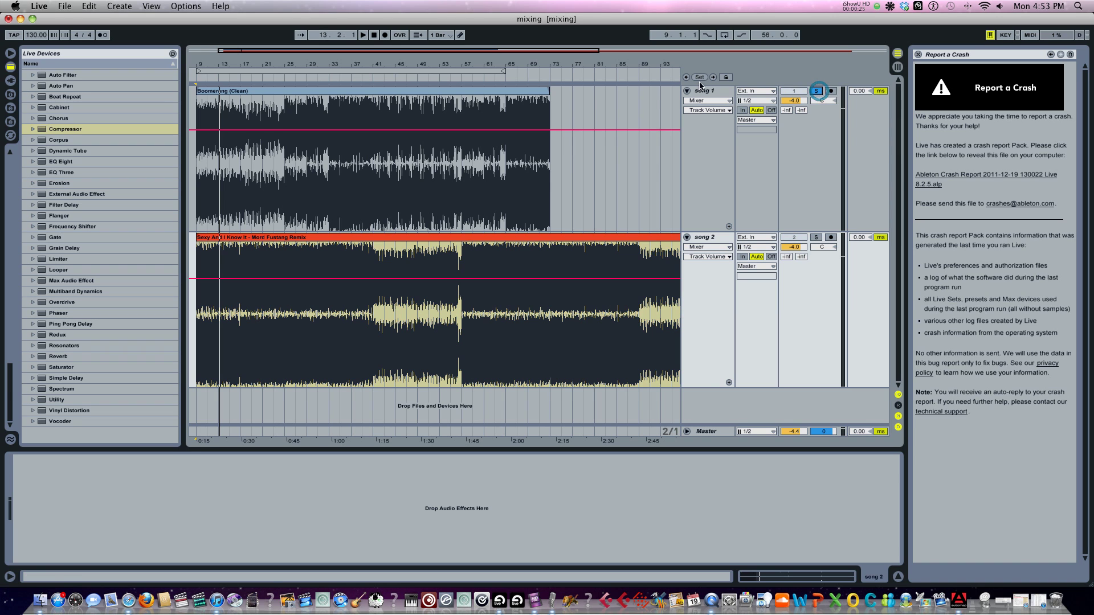
{"action": "left_click", "coordinate": [210, 71]}
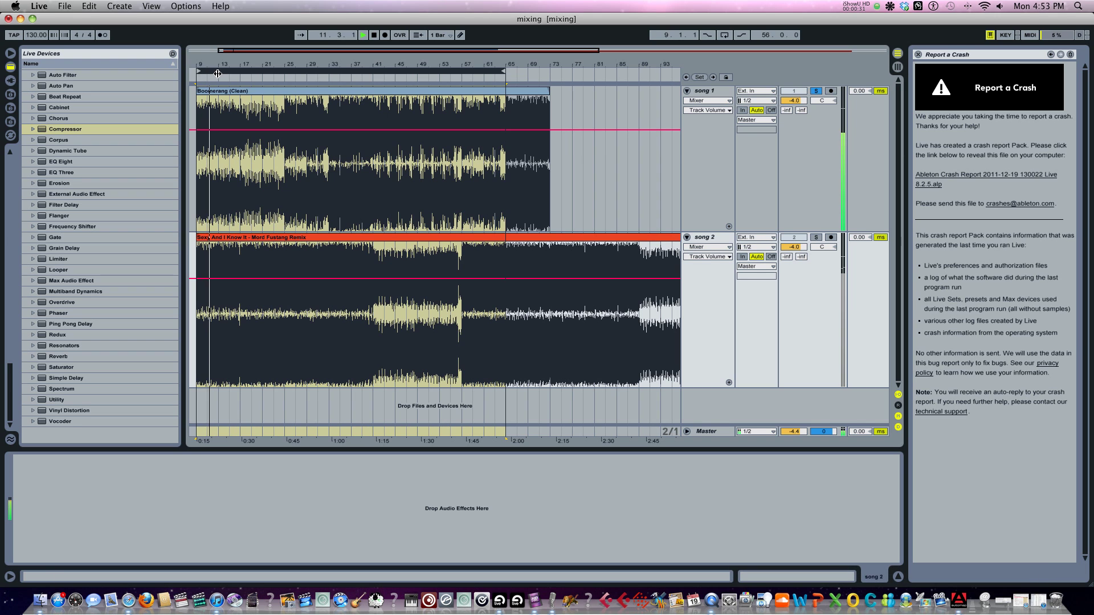
{"action": "key", "text": "space"}
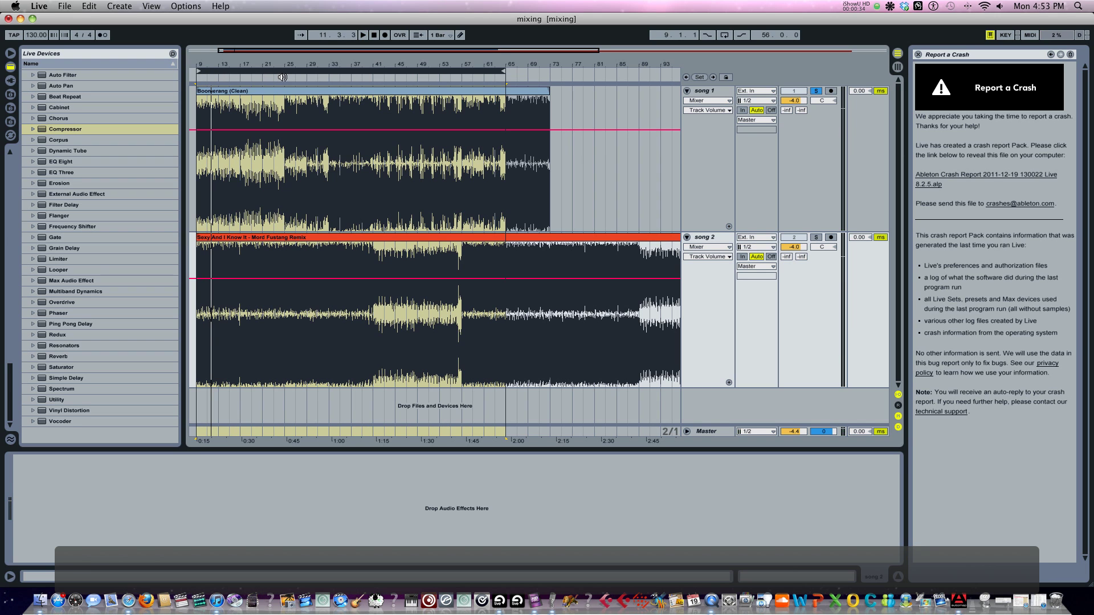
{"action": "left_click", "coordinate": [288, 77]}
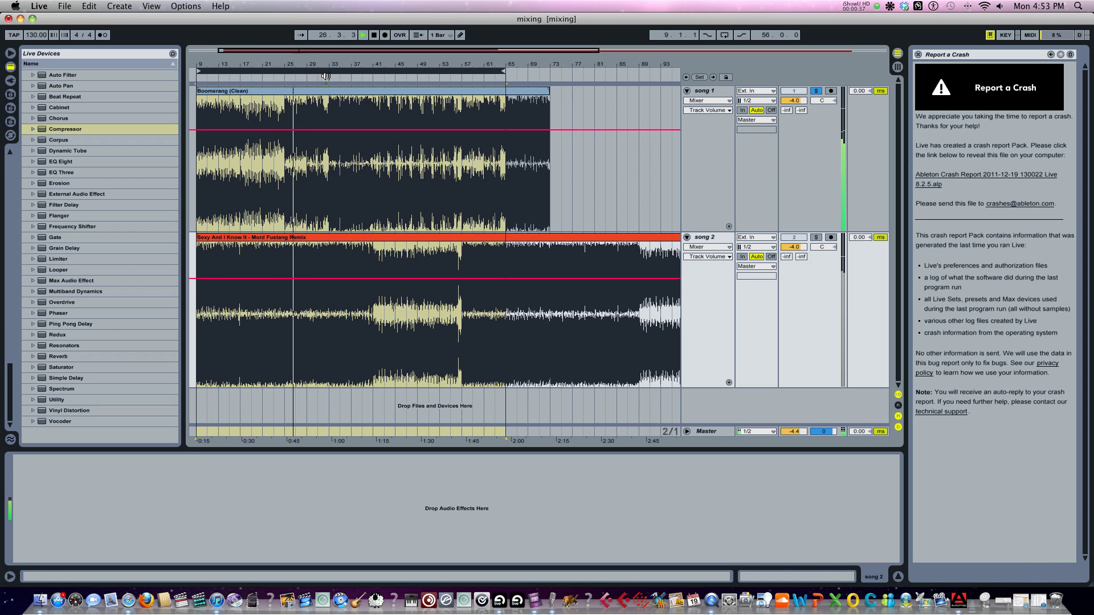
{"action": "left_click", "coordinate": [325, 75]}
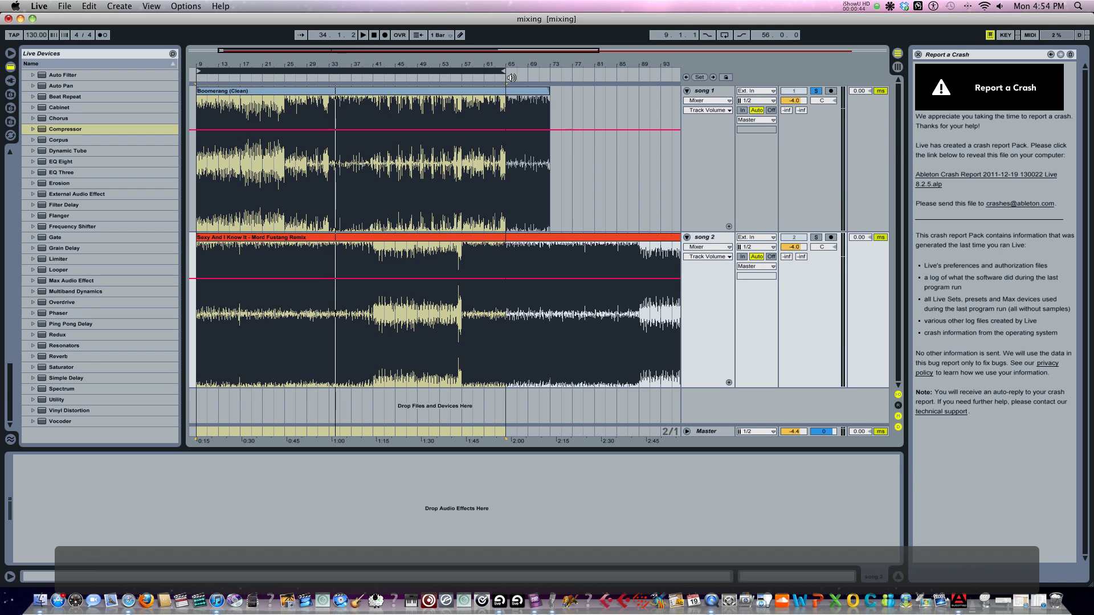
{"action": "left_click", "coordinate": [482, 76]}
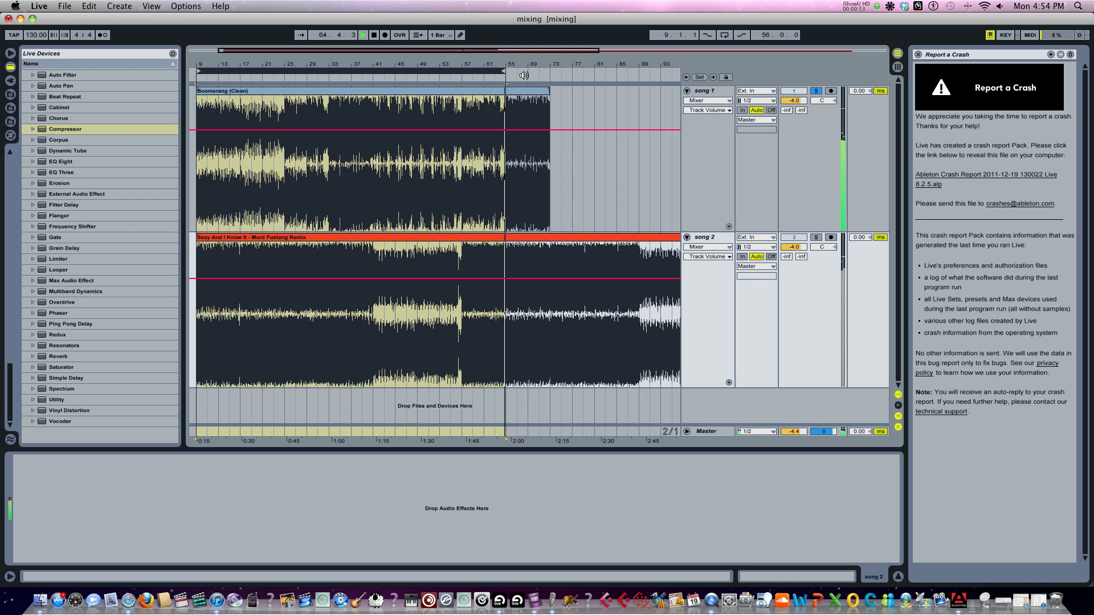
{"action": "key", "text": "space"}
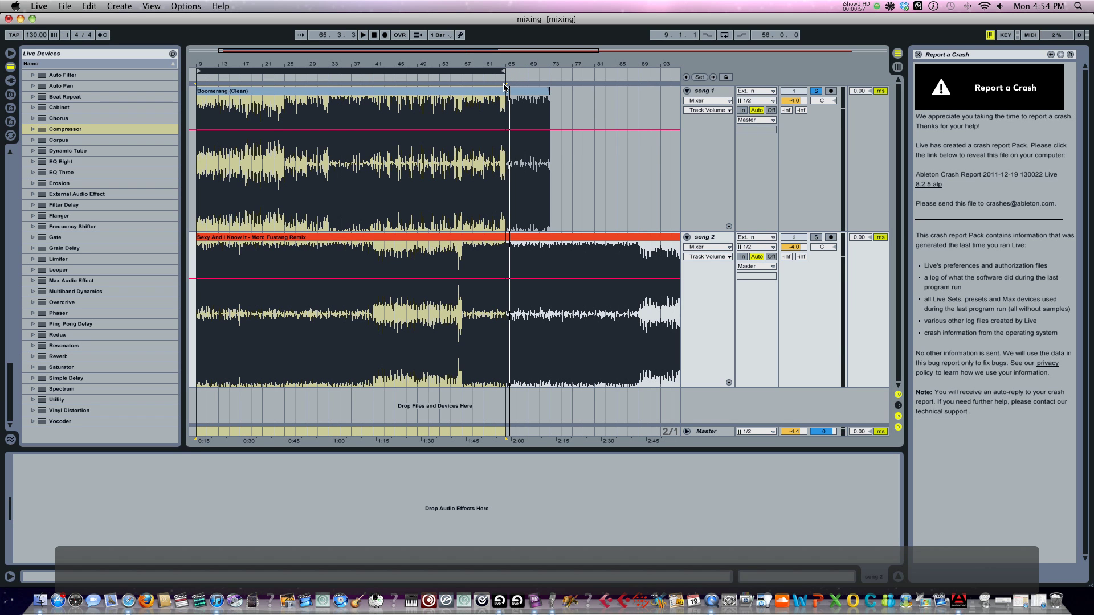
Step: Move the Sexy And I Know It remix clip to start at bar 65
{"action": "left_click_drag", "start_coordinate": [505, 67], "coordinate": [504, 65]}
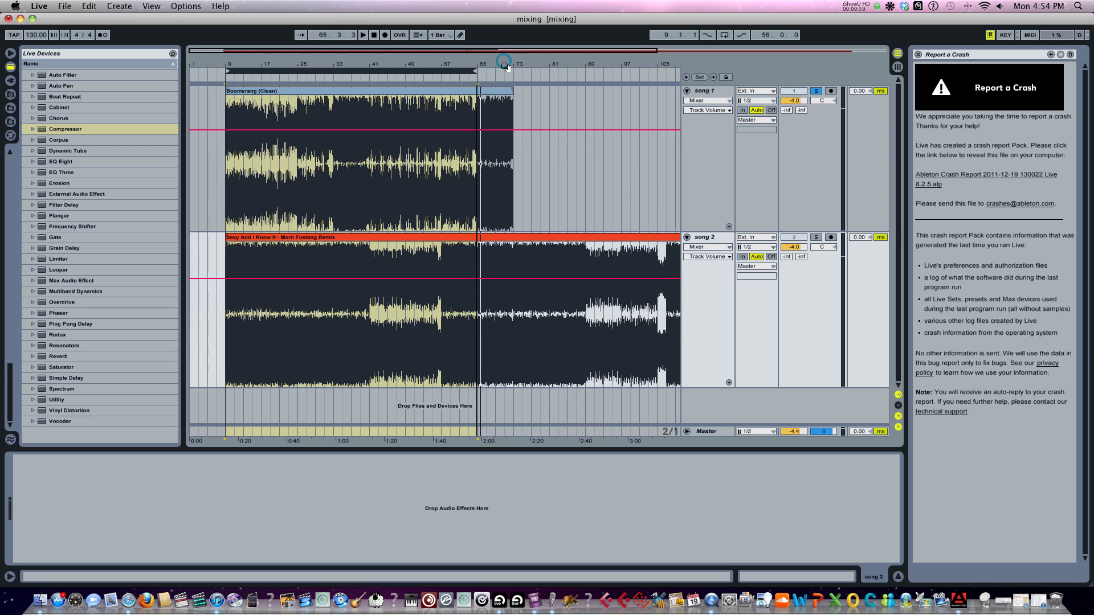
{"action": "left_click", "coordinate": [367, 71]}
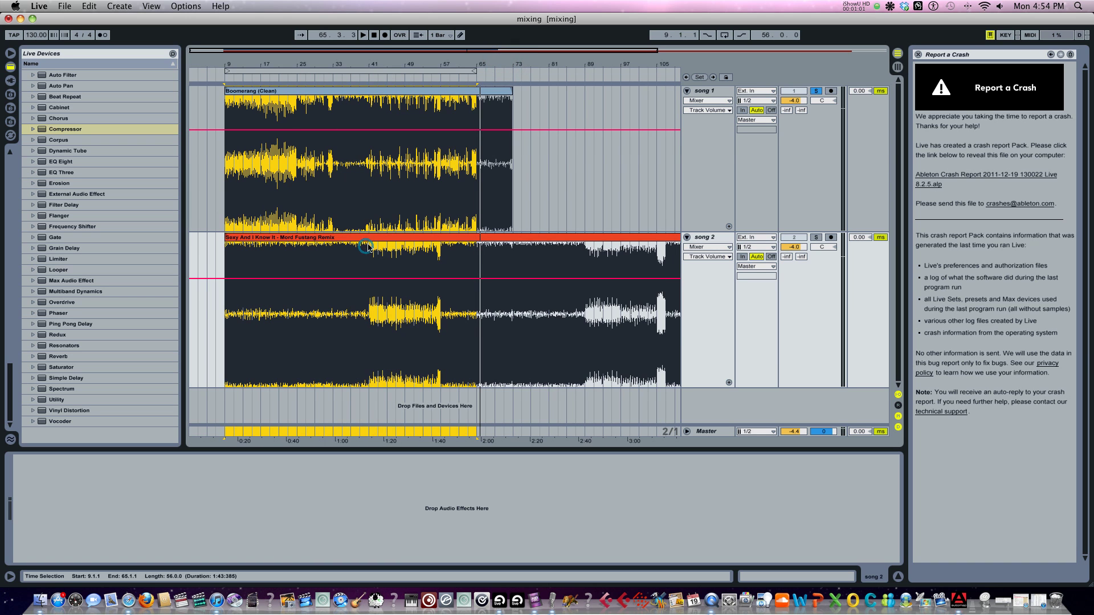
{"action": "left_click", "coordinate": [322, 251]}
{"action": "mouse_move", "coordinate": [262, 237]}
{"action": "left_mouse_down"}
{"action": "mouse_move", "coordinate": [533, 246]}
{"action": "mouse_move", "coordinate": [507, 246]}
{"action": "left_mouse_up"}
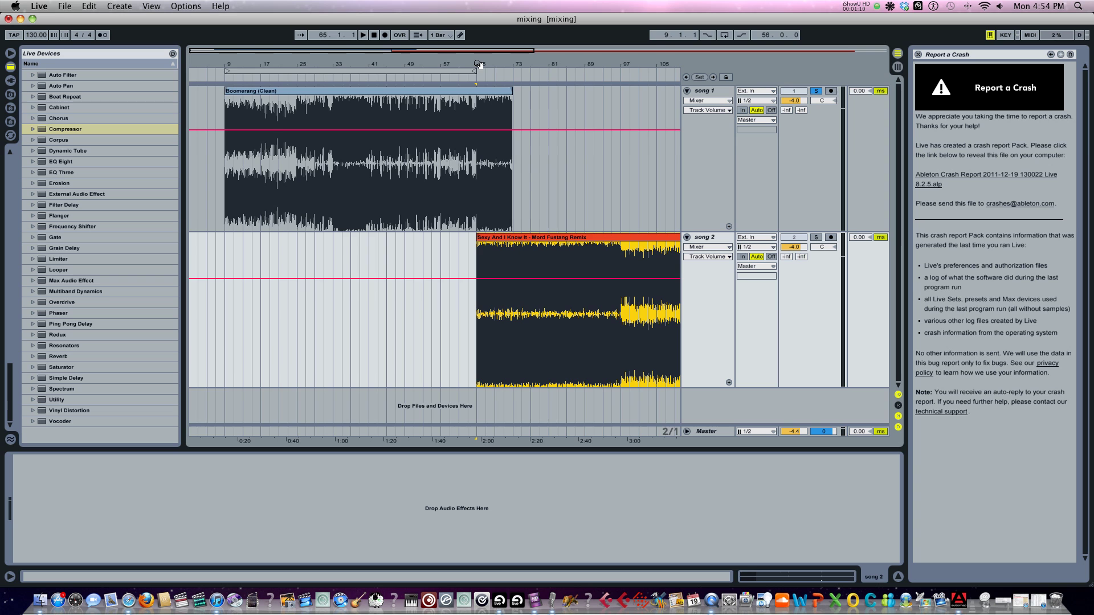
Step: Zoom in on the overlap and play it back from bar 65
{"action": "left_click_drag", "start_coordinate": [479, 64], "coordinate": [479, 62]}
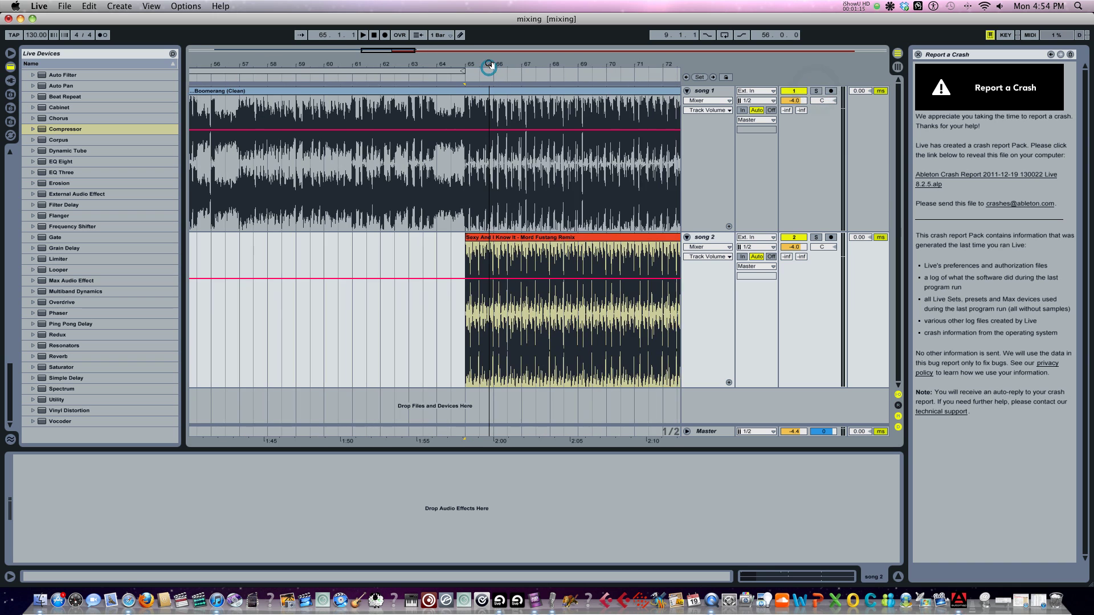
{"action": "left_click_drag", "start_coordinate": [488, 64], "coordinate": [457, 190]}
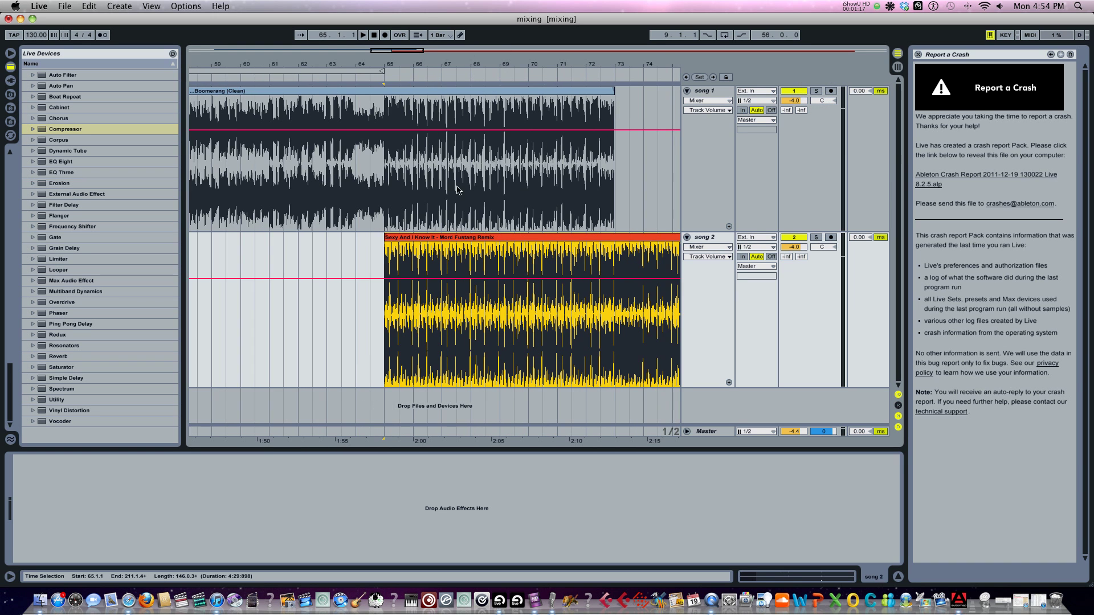
{"action": "left_click", "coordinate": [381, 191]}
{"action": "key", "text": "space"}
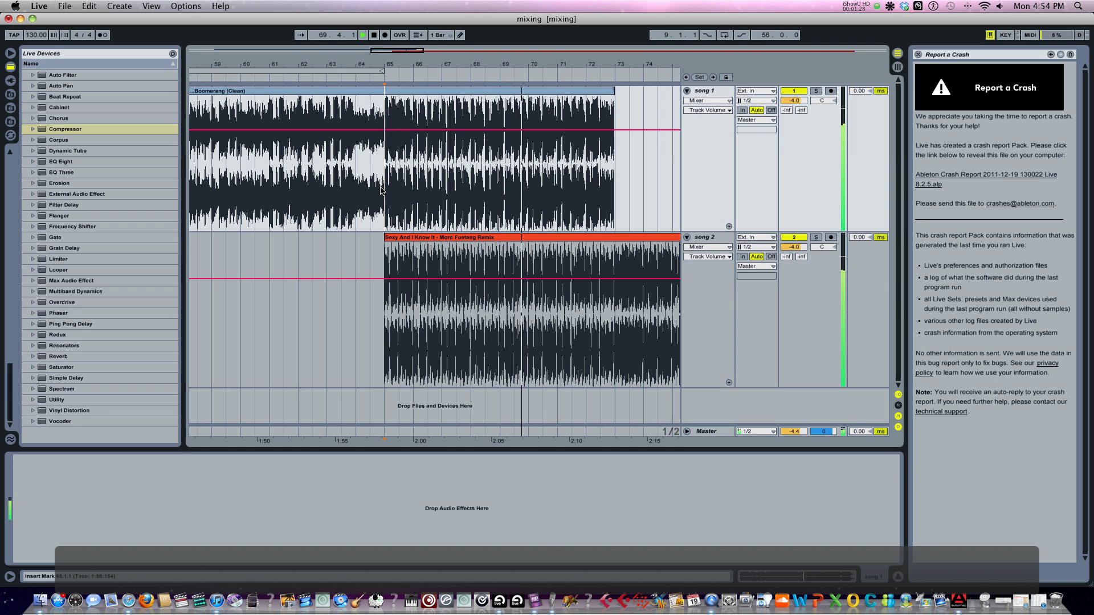
{"action": "key", "text": "space"}
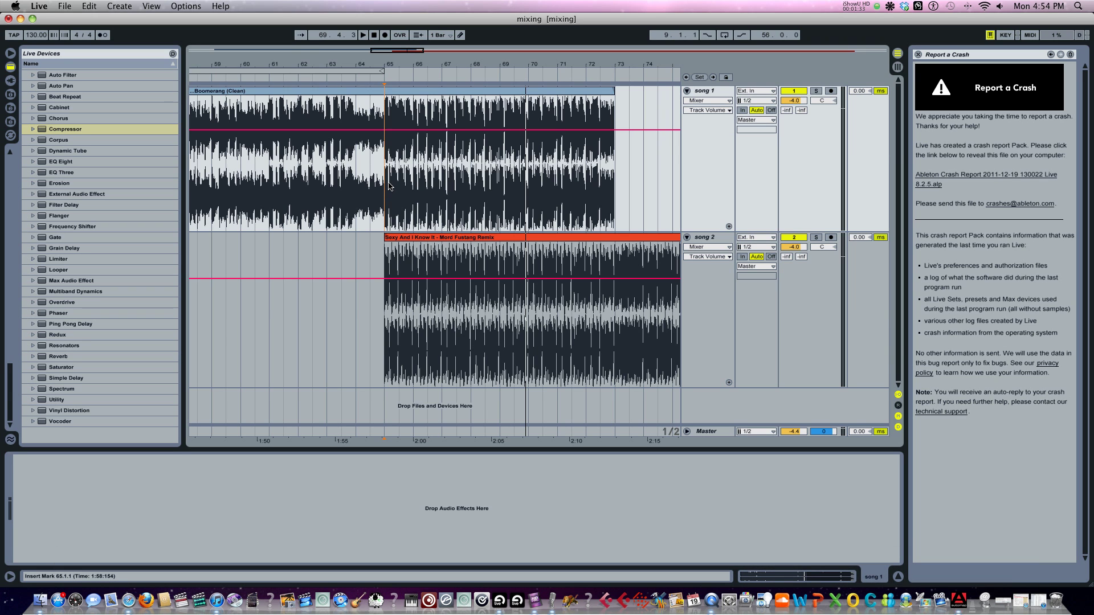
{"action": "scroll", "coordinate": [392, 273], "scroll_direction": "left", "scroll_amount": 1}
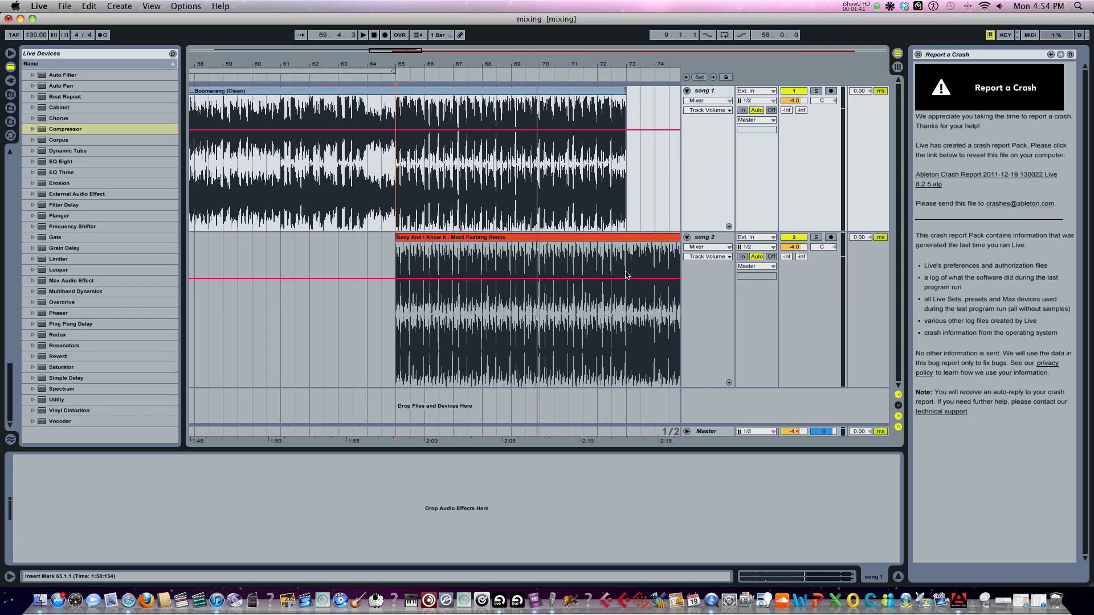
Step: Show song 2's Mixer Track Volume automation envelope
{"action": "left_click", "coordinate": [699, 249]}
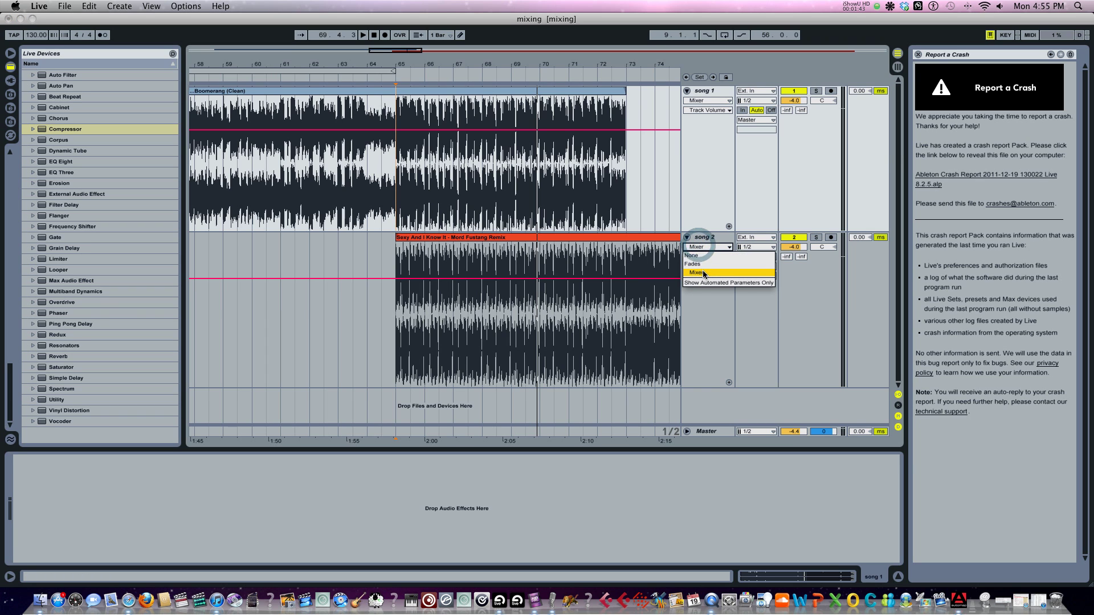
{"action": "left_click", "coordinate": [703, 275]}
{"action": "left_click", "coordinate": [706, 257]}
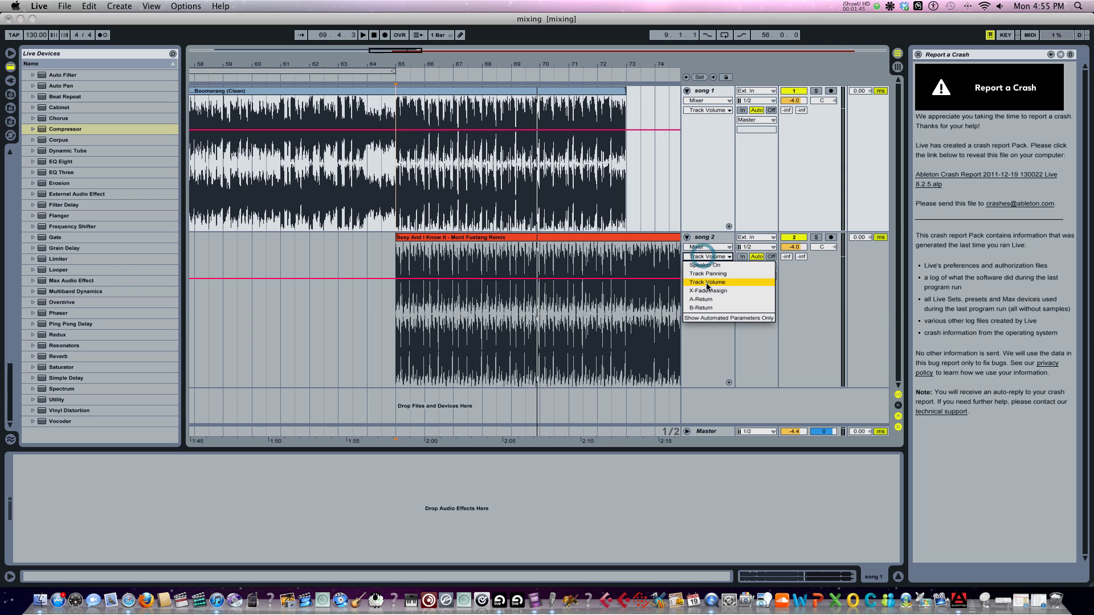
{"action": "left_click", "coordinate": [704, 261]}
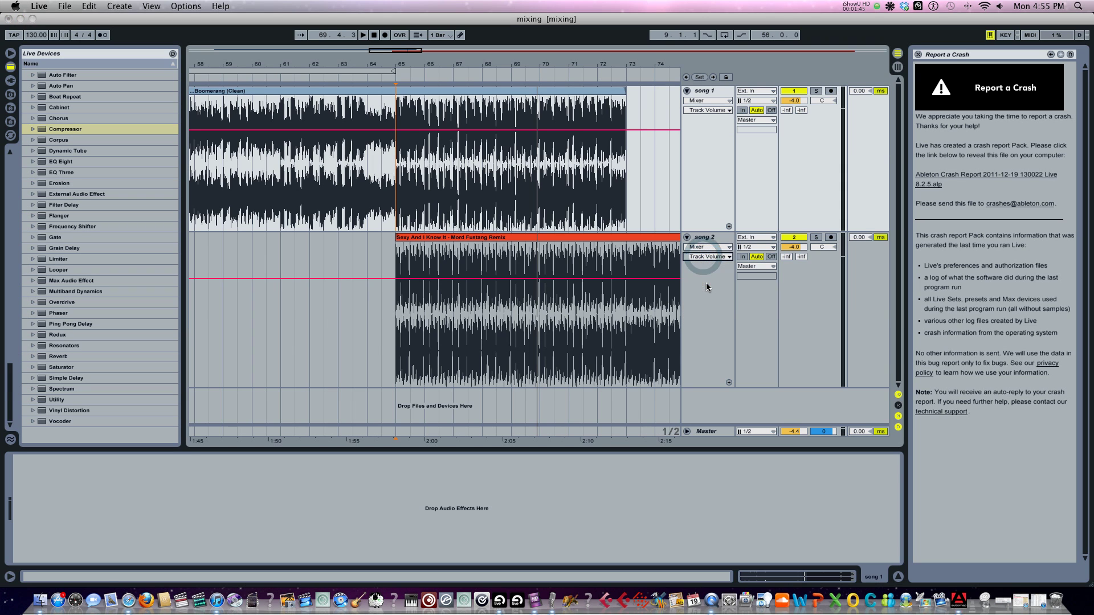
Step: Add volume breakpoints at bars 65 and 73 on both song 2 and song 1
{"action": "left_click", "coordinate": [395, 279]}
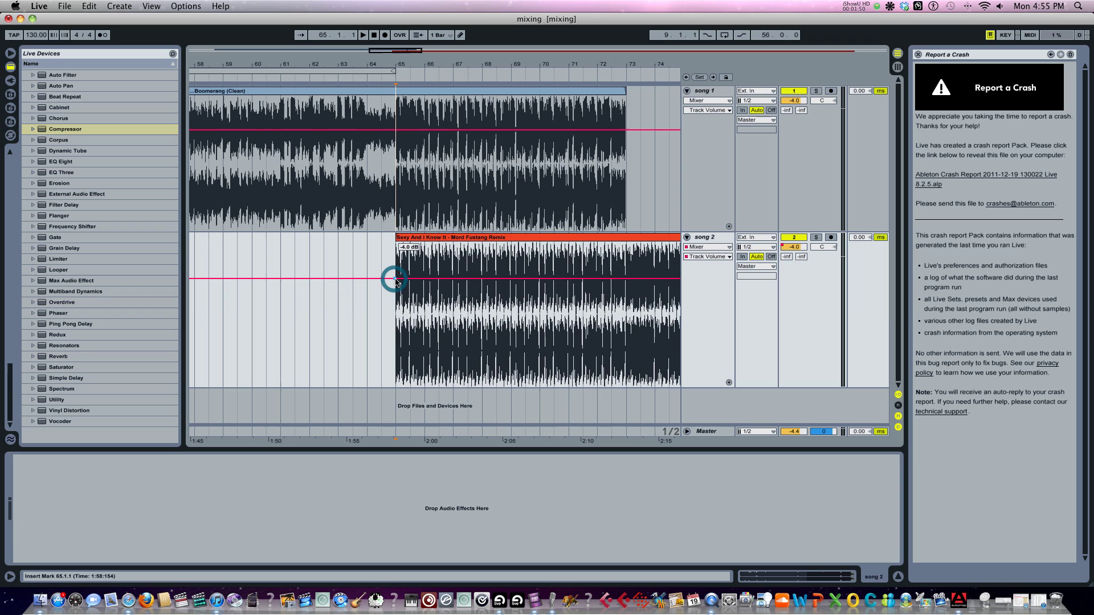
{"action": "left_click", "coordinate": [626, 279]}
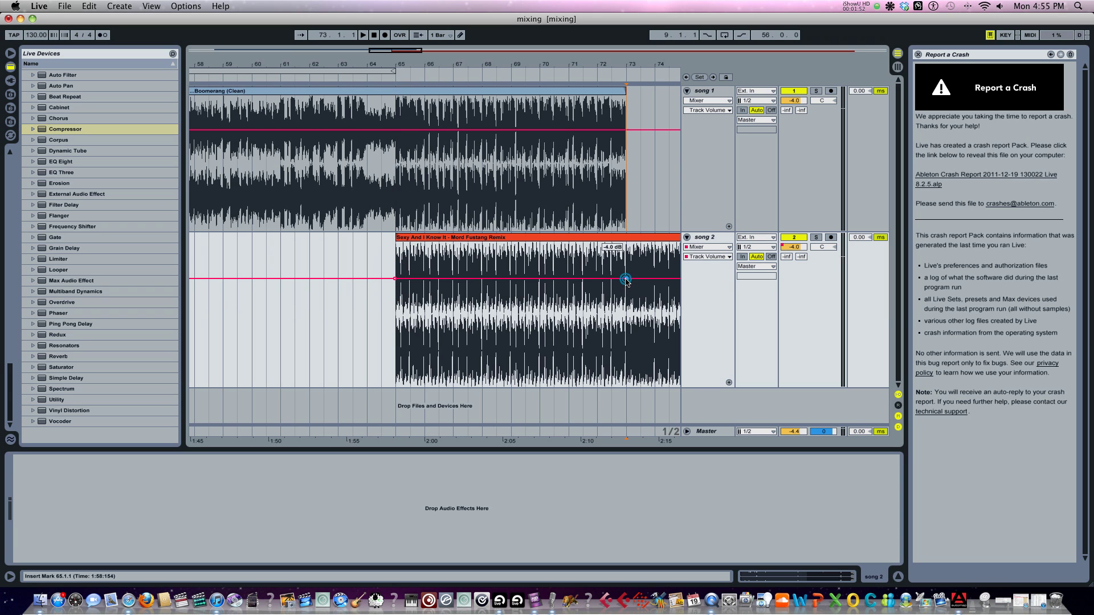
{"action": "left_click", "coordinate": [627, 130]}
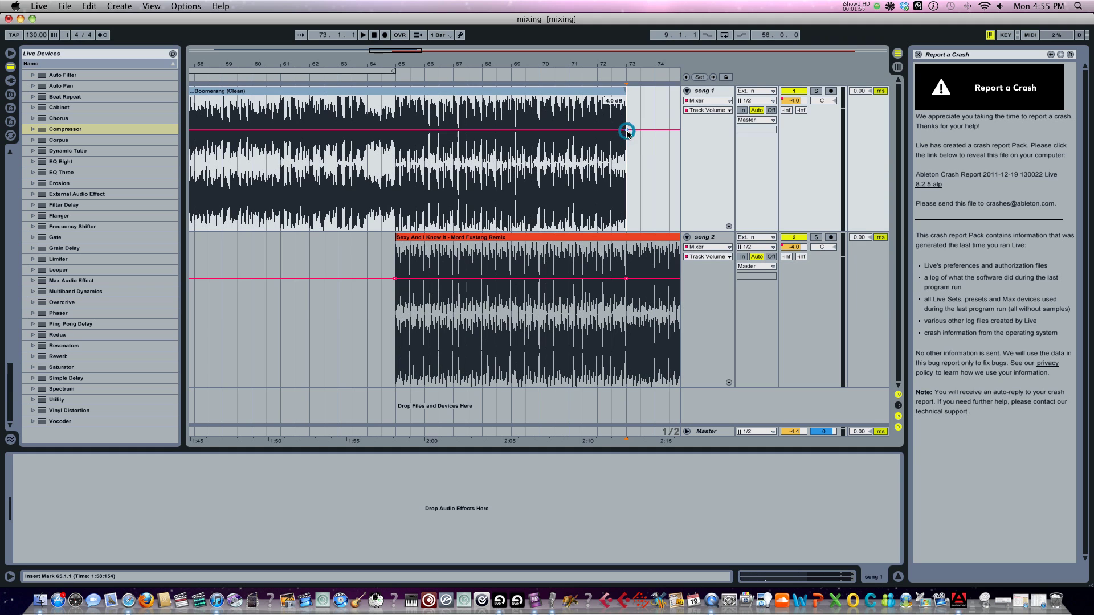
{"action": "left_click", "coordinate": [395, 131]}
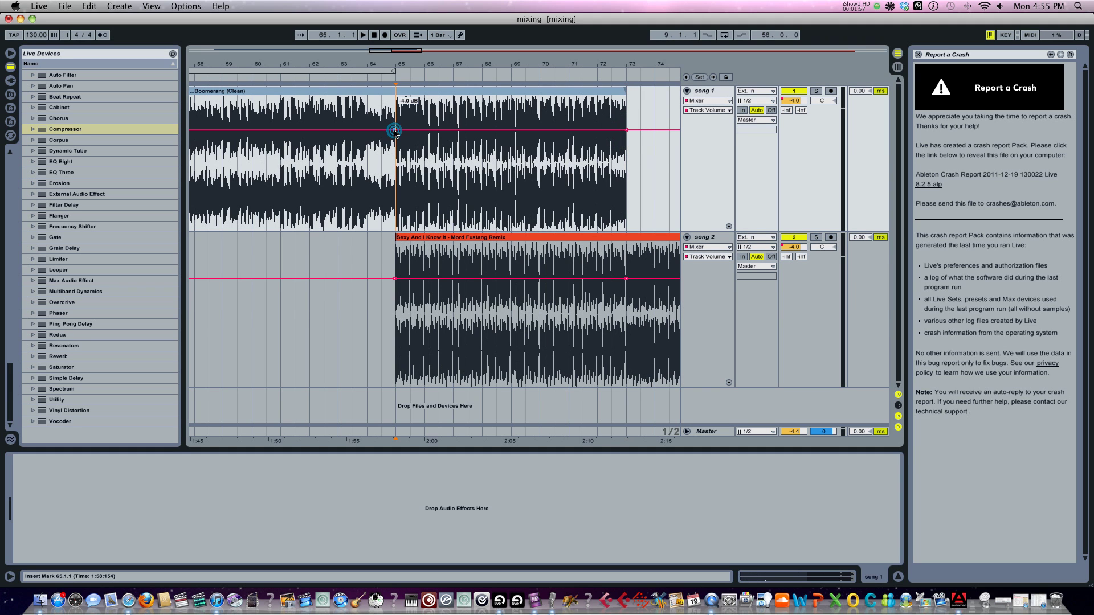
Step: Add a bar 69 breakpoint on song 2, drop bar 65 to -8.4 dB, and preview the fade-in
{"action": "left_click", "coordinate": [517, 279]}
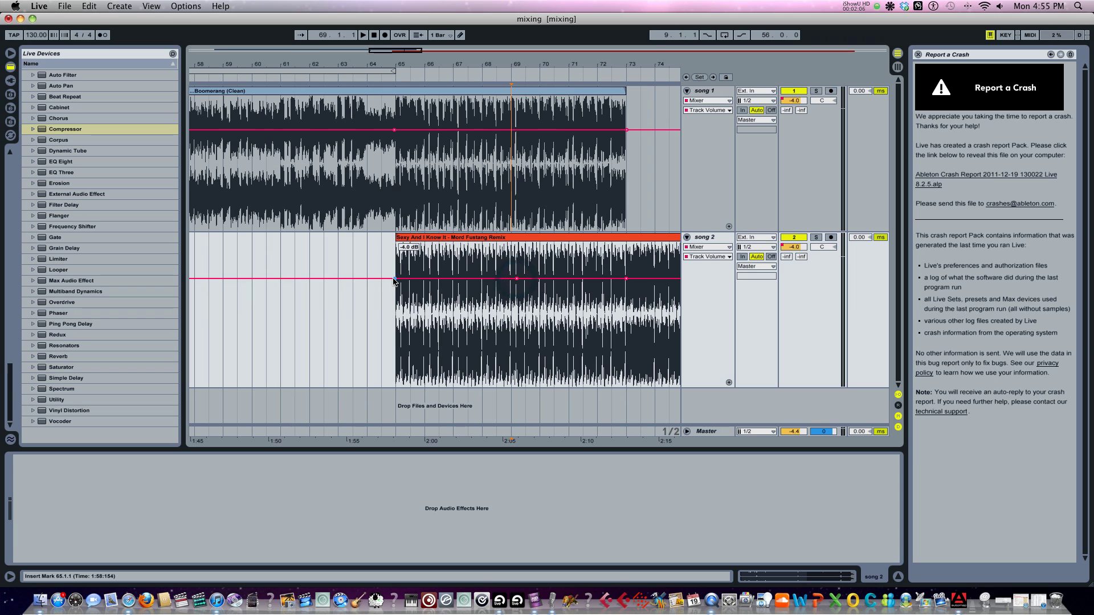
{"action": "left_click_drag", "start_coordinate": [396, 279], "coordinate": [395, 281]}
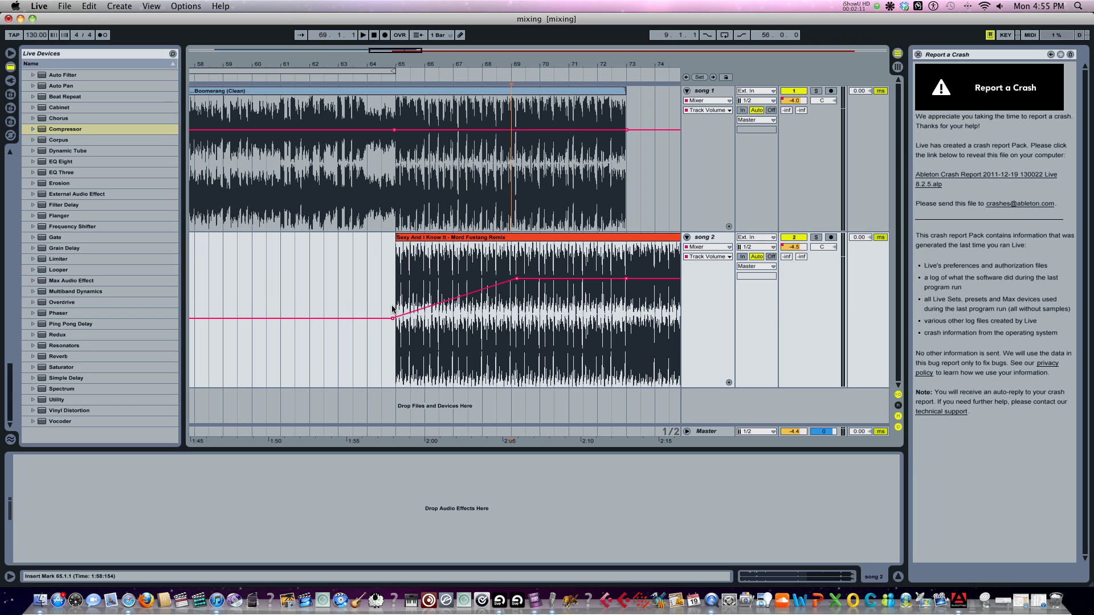
{"action": "key", "text": "space"}
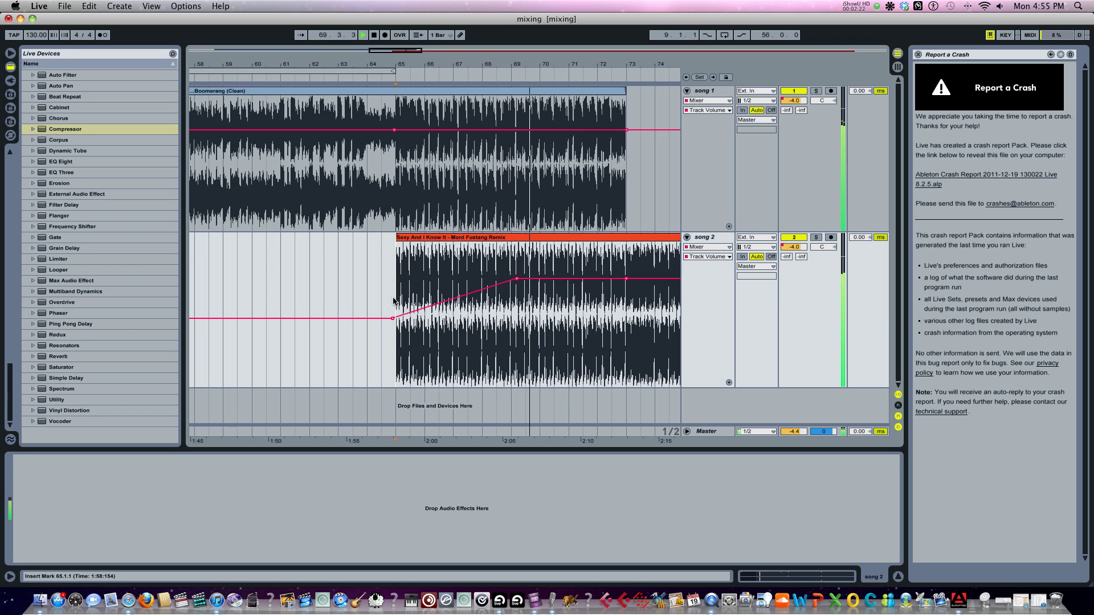
{"action": "key", "text": "space"}
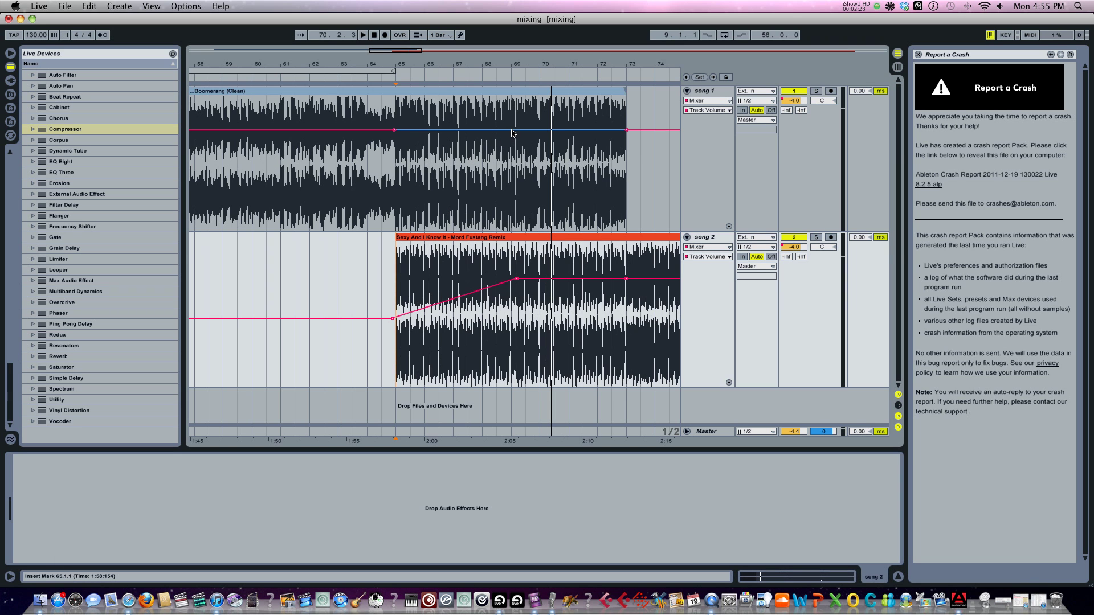
Step: Fade song 1 from bar 69 down to -7.9 dB at bar 73, preview it, and add Auto Filter
{"action": "left_click", "coordinate": [512, 130]}
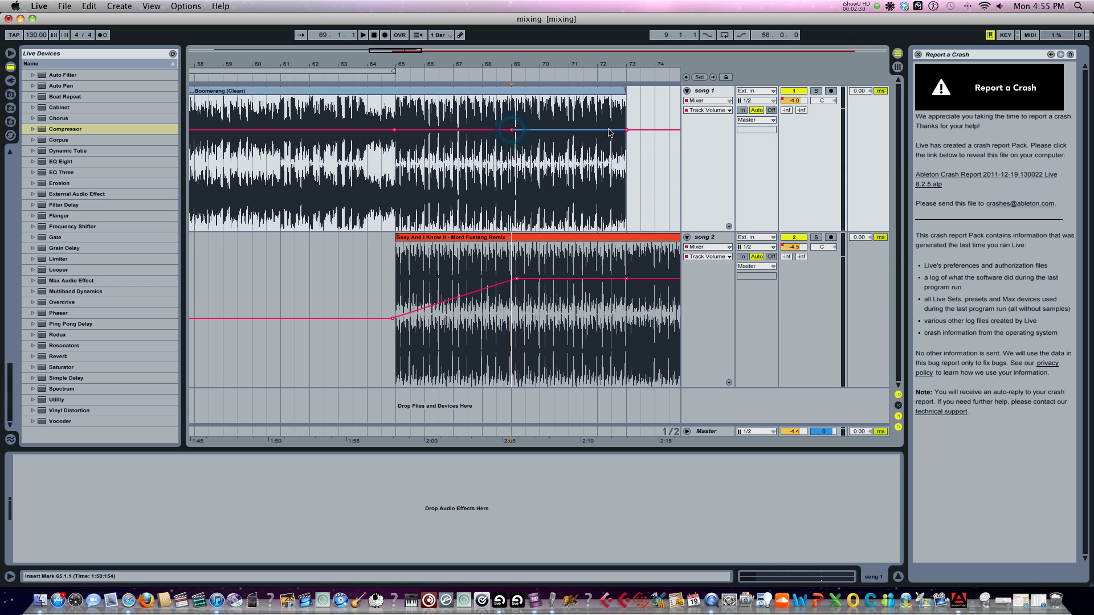
{"action": "mouse_move", "coordinate": [625, 131]}
{"action": "left_mouse_down"}
{"action": "mouse_move", "coordinate": [627, 121]}
{"action": "mouse_move", "coordinate": [626, 132]}
{"action": "left_mouse_up"}
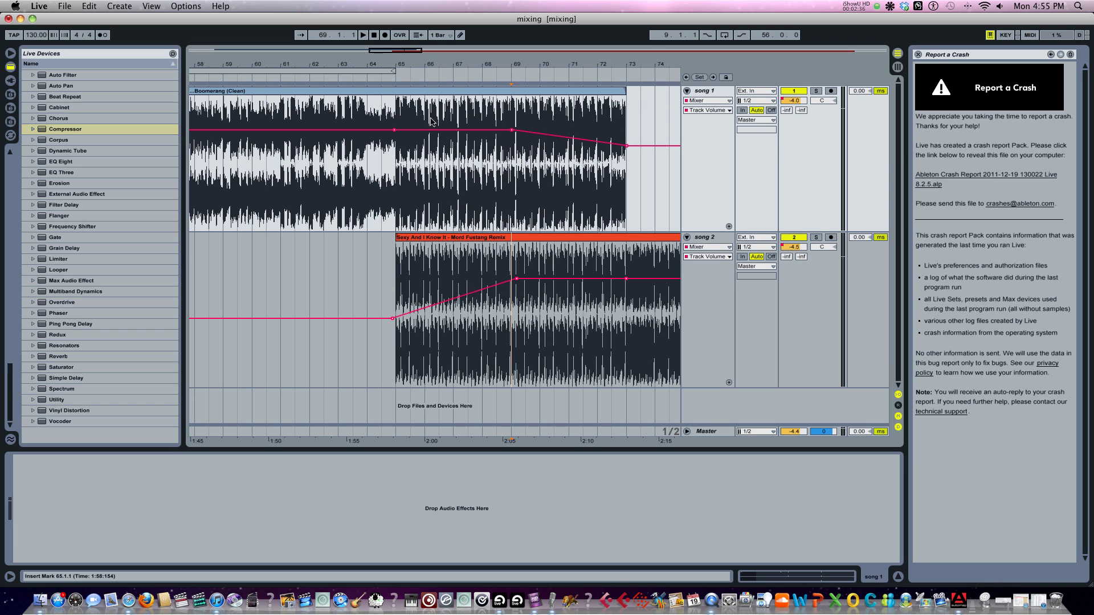
{"action": "left_click", "coordinate": [508, 118]}
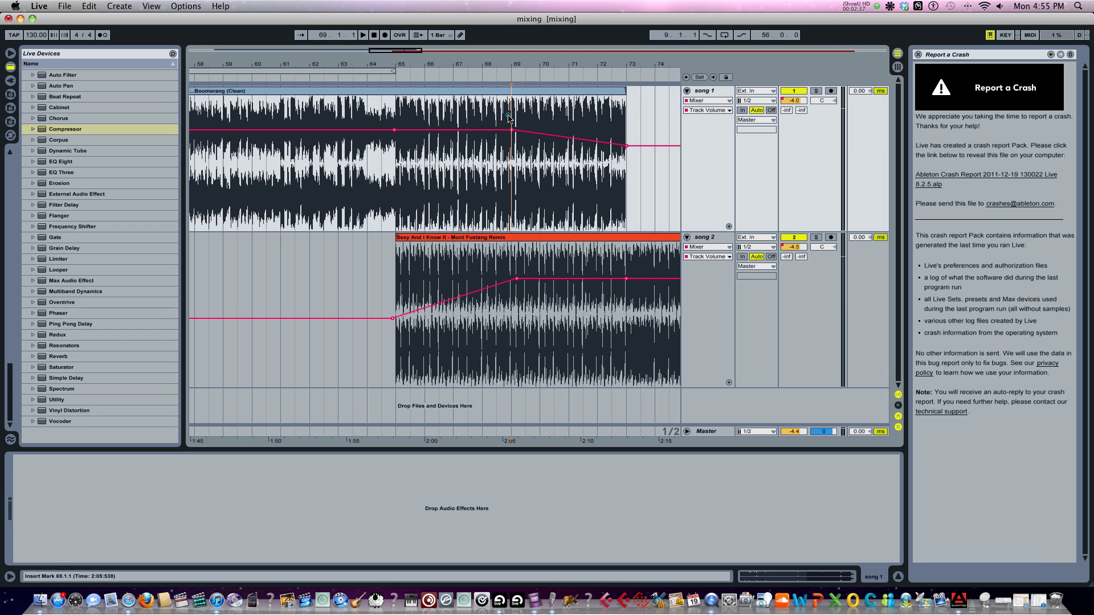
{"action": "key", "text": "space"}
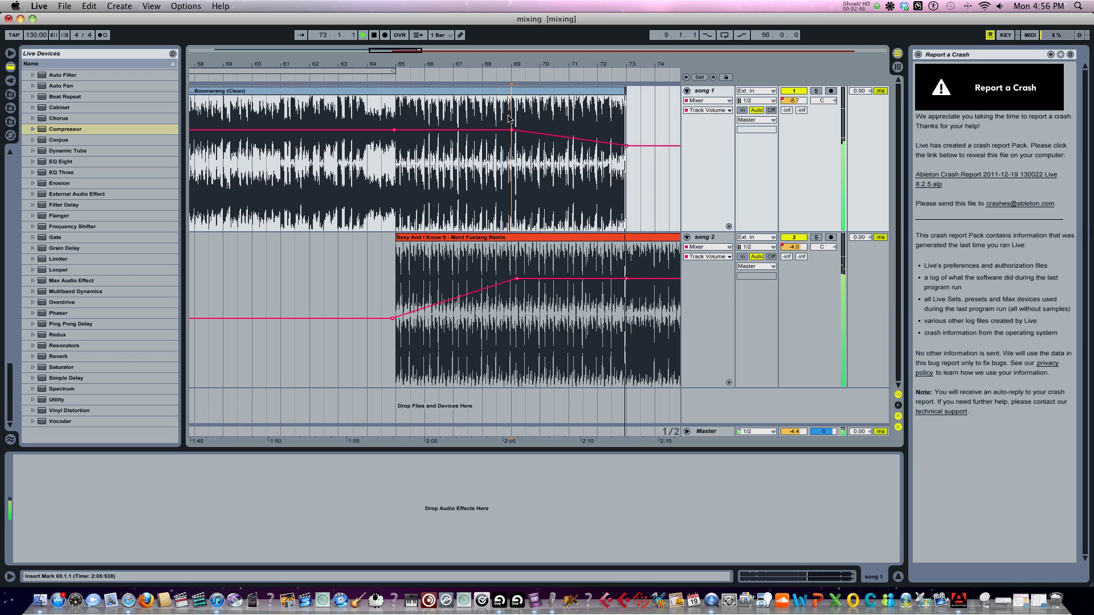
{"action": "key", "text": "space"}
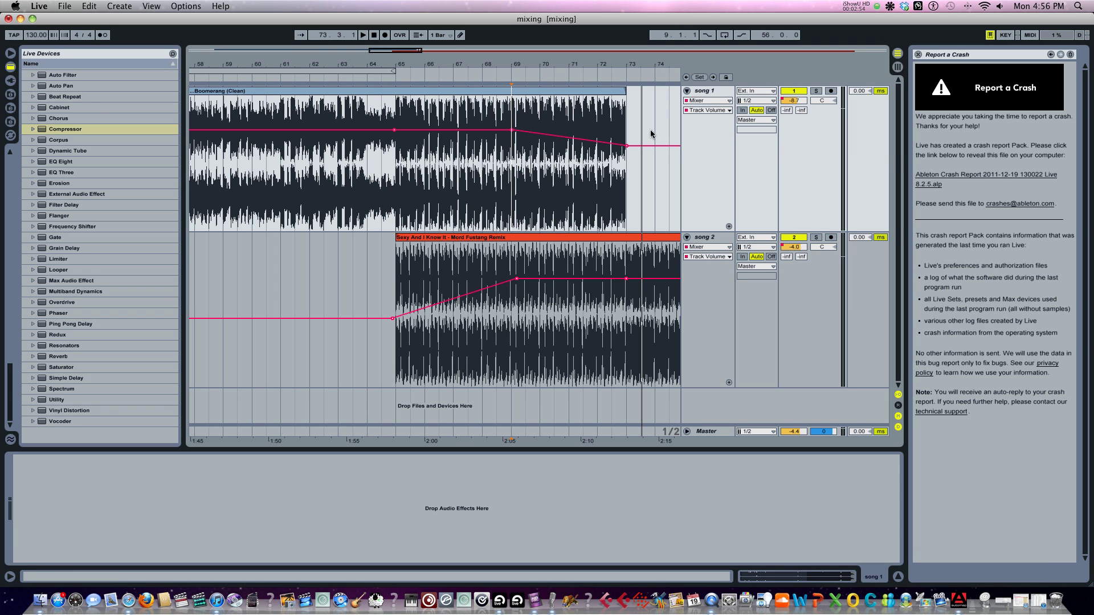
{"action": "double_click", "coordinate": [71, 76]}
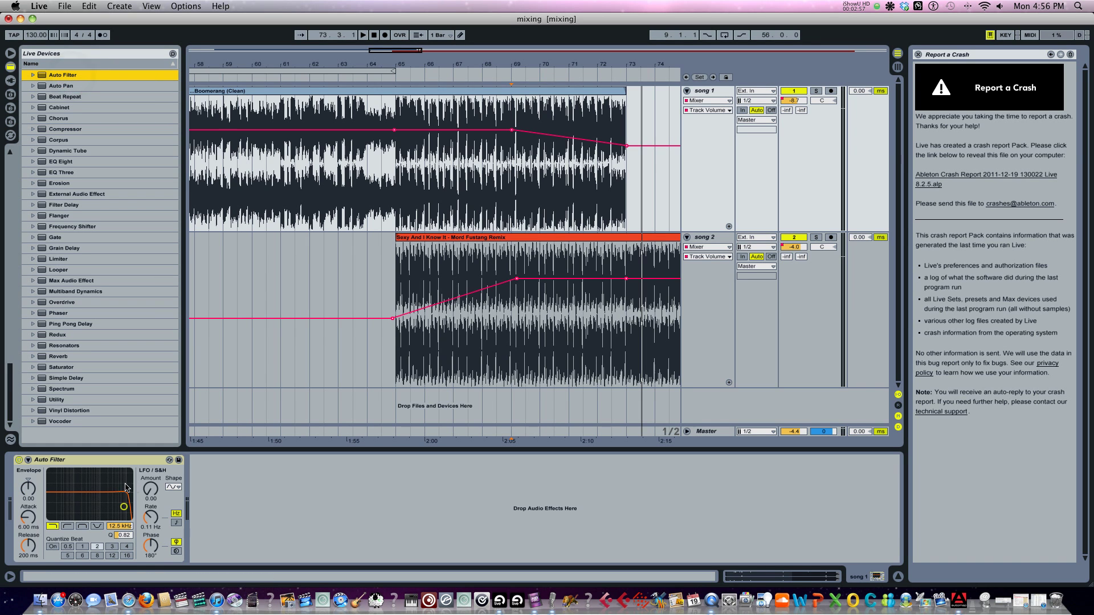
Step: Make Auto Filter high-pass at 26 Hz, then add a Ping Pong Delay with 55% feedback, beat 4
{"action": "left_click", "coordinate": [67, 527]}
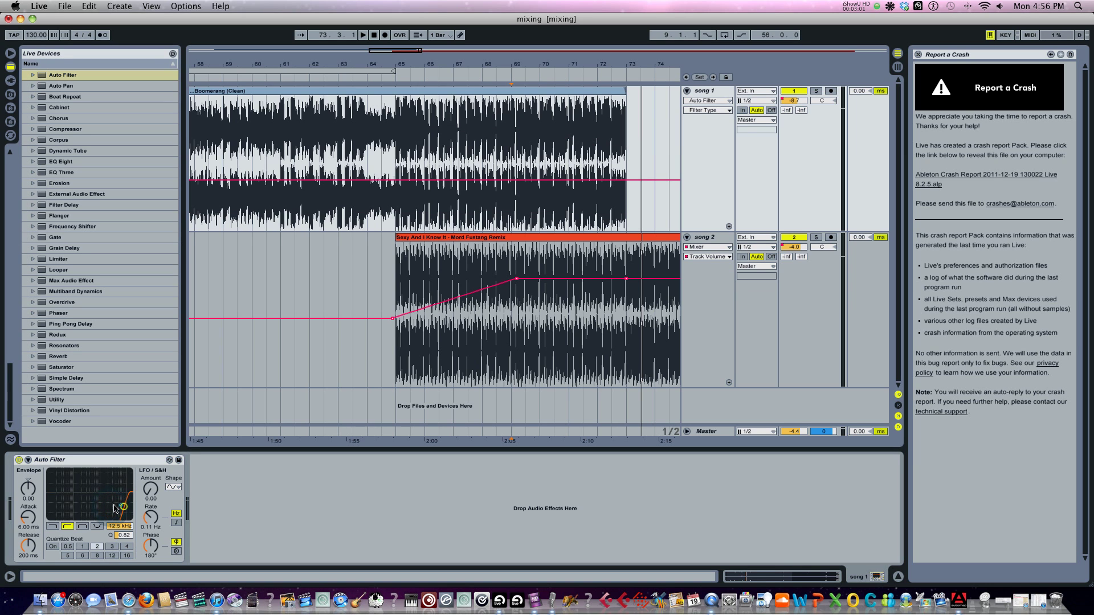
{"action": "left_click_drag", "start_coordinate": [115, 508], "coordinate": [49, 508]}
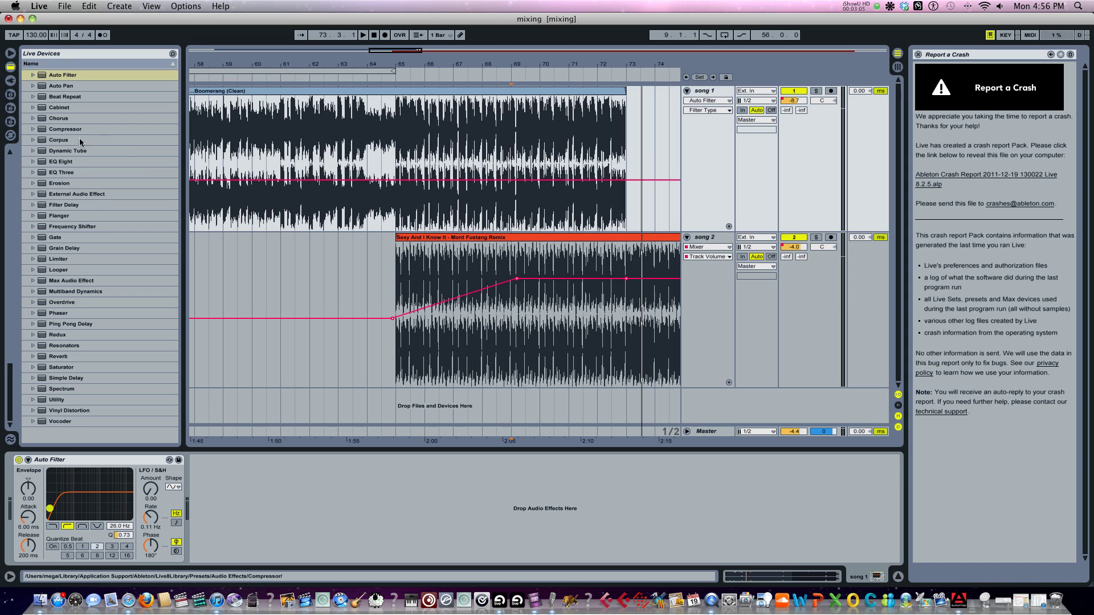
{"action": "double_click", "coordinate": [84, 323]}
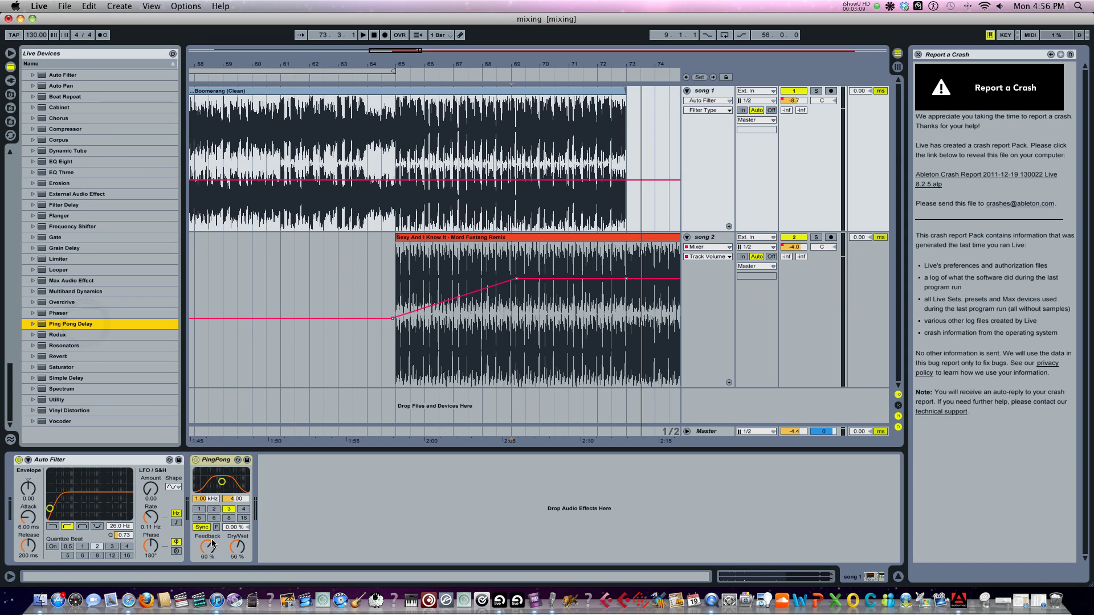
{"action": "left_click_drag", "start_coordinate": [211, 546], "coordinate": [240, 554]}
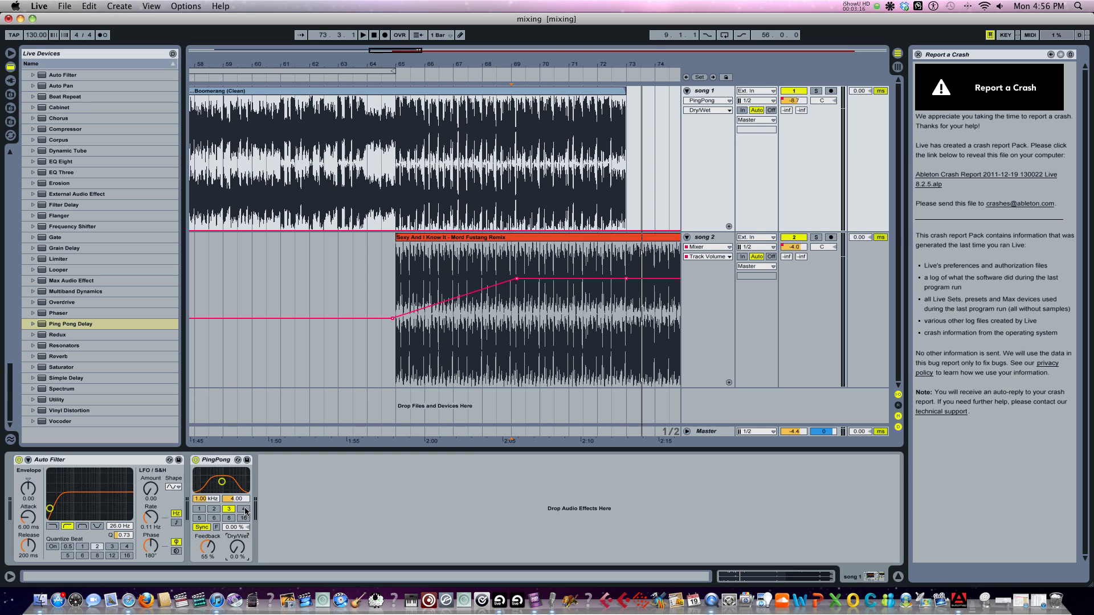
{"action": "left_click", "coordinate": [245, 510]}
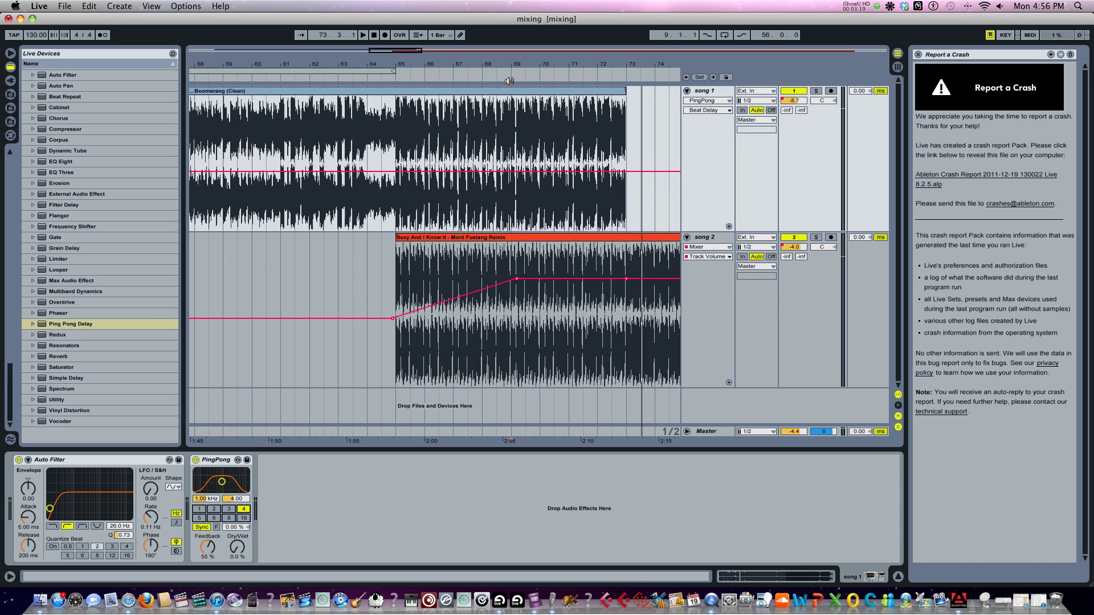
Step: Show song 1's Auto Filter Frequency automation lane
{"action": "left_click", "coordinate": [696, 102]}
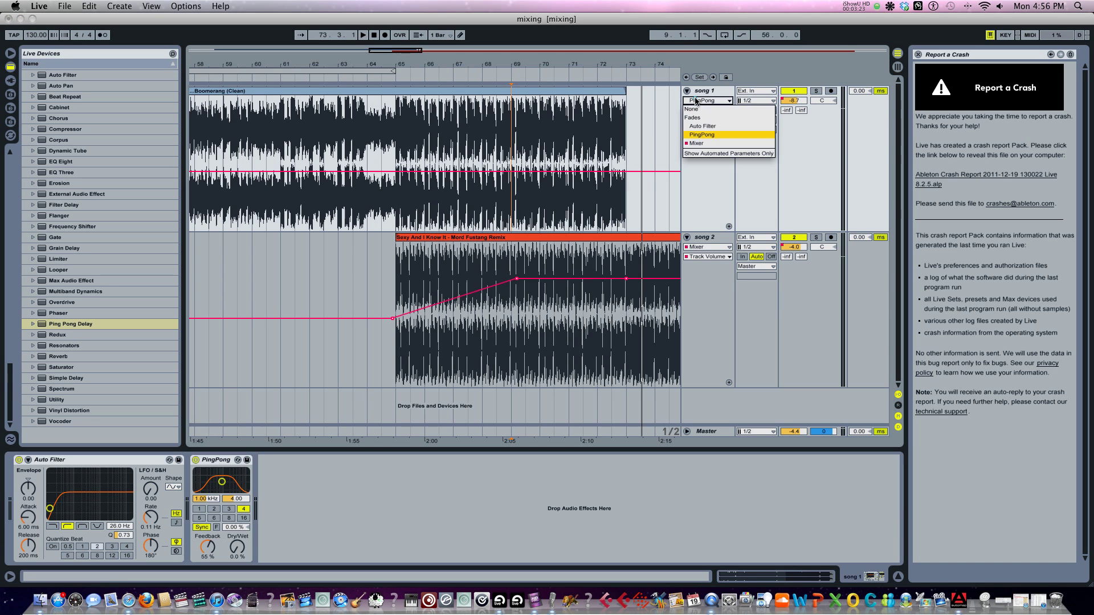
{"action": "left_click", "coordinate": [700, 126]}
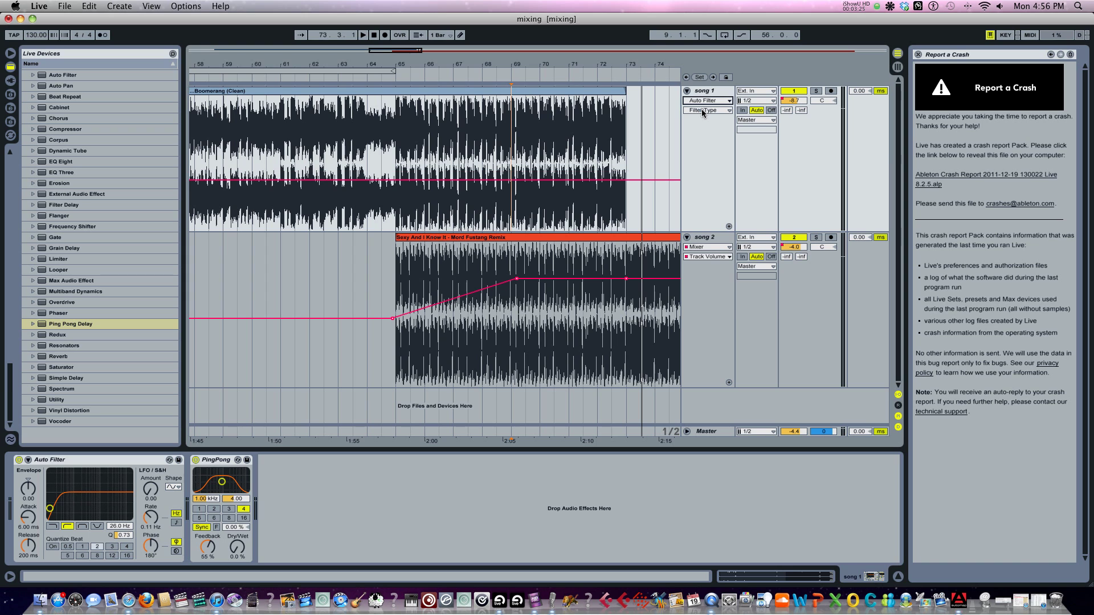
{"action": "left_click", "coordinate": [702, 109]}
{"action": "left_click", "coordinate": [703, 136]}
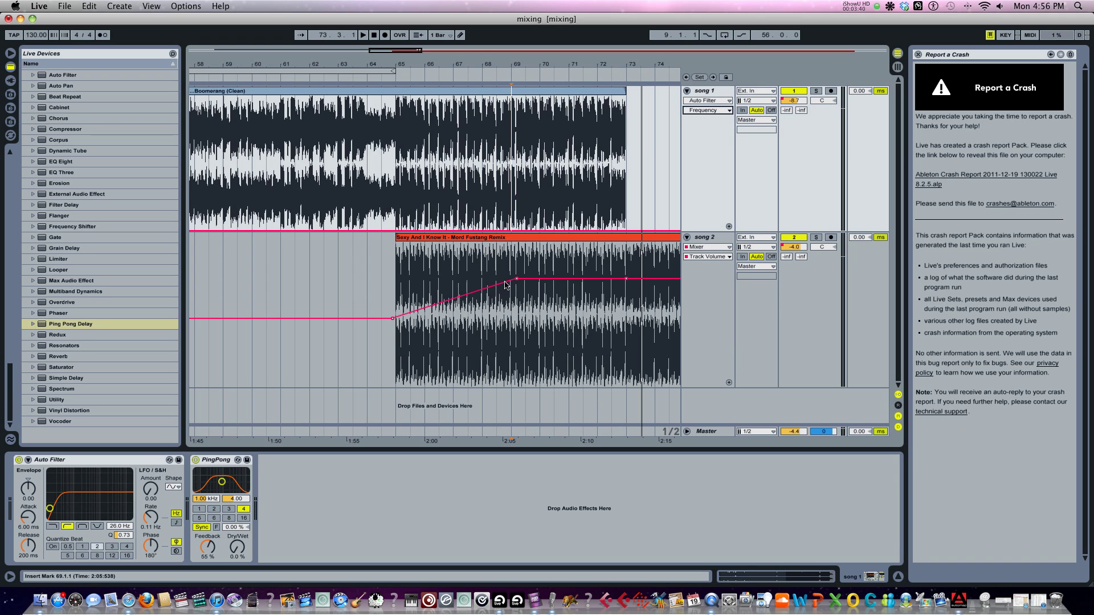
Step: Add frequency breakpoints at bars 68 and 73, raising bar 73 to about 100 Hz
{"action": "left_click", "coordinate": [483, 232]}
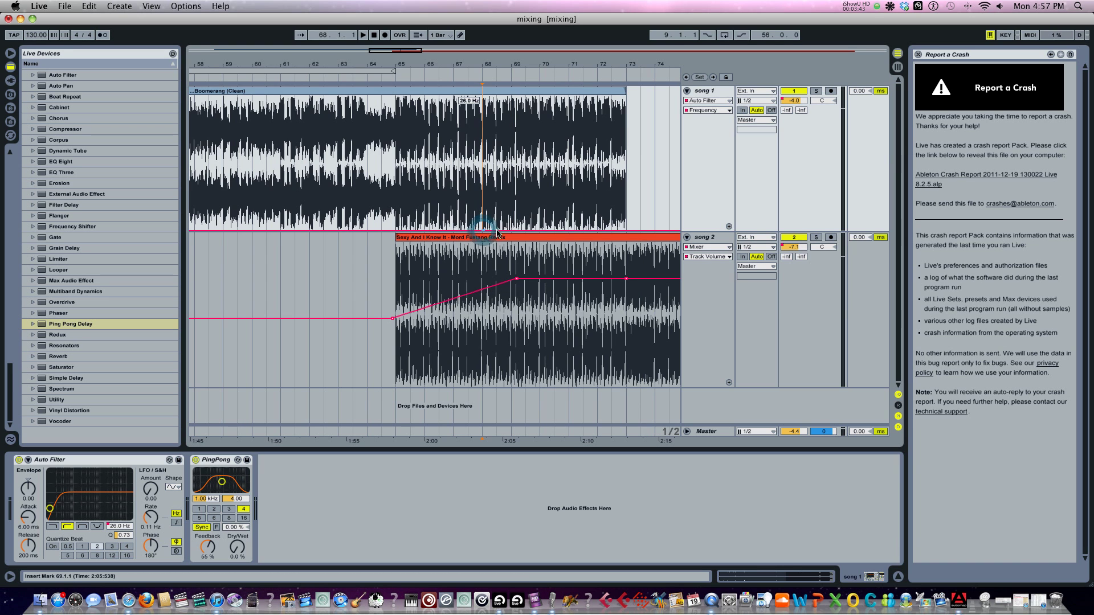
{"action": "left_click", "coordinate": [626, 232]}
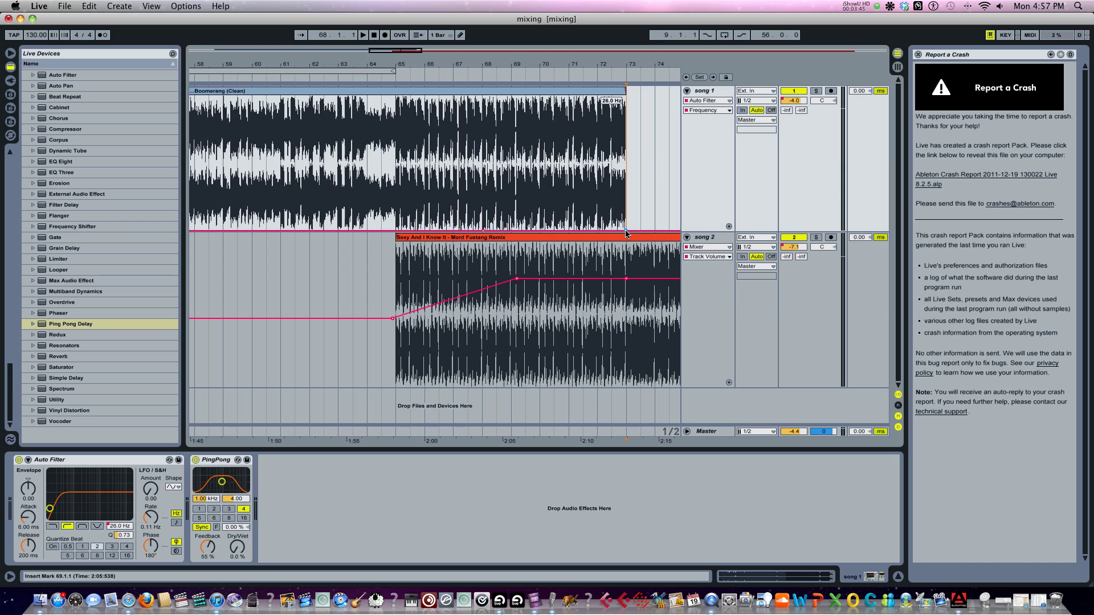
{"action": "left_click_drag", "start_coordinate": [626, 233], "coordinate": [626, 204]}
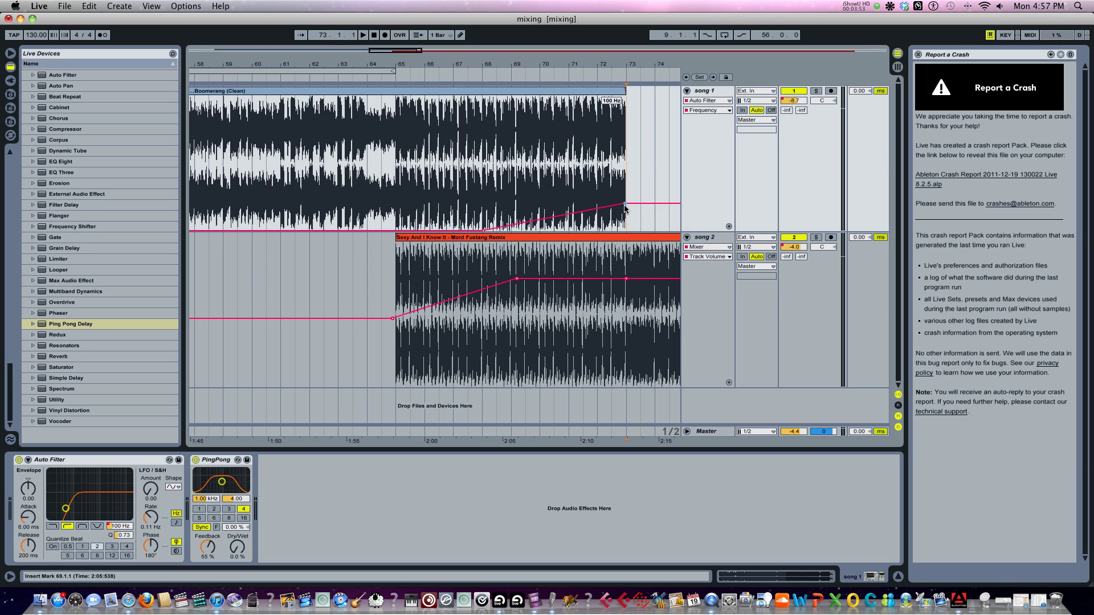
{"action": "left_click_drag", "start_coordinate": [625, 205], "coordinate": [624, 207]}
Step: Play the filter sweep from bar 68 to hear it
{"action": "left_click", "coordinate": [624, 204]}
{"action": "left_click", "coordinate": [489, 184]}
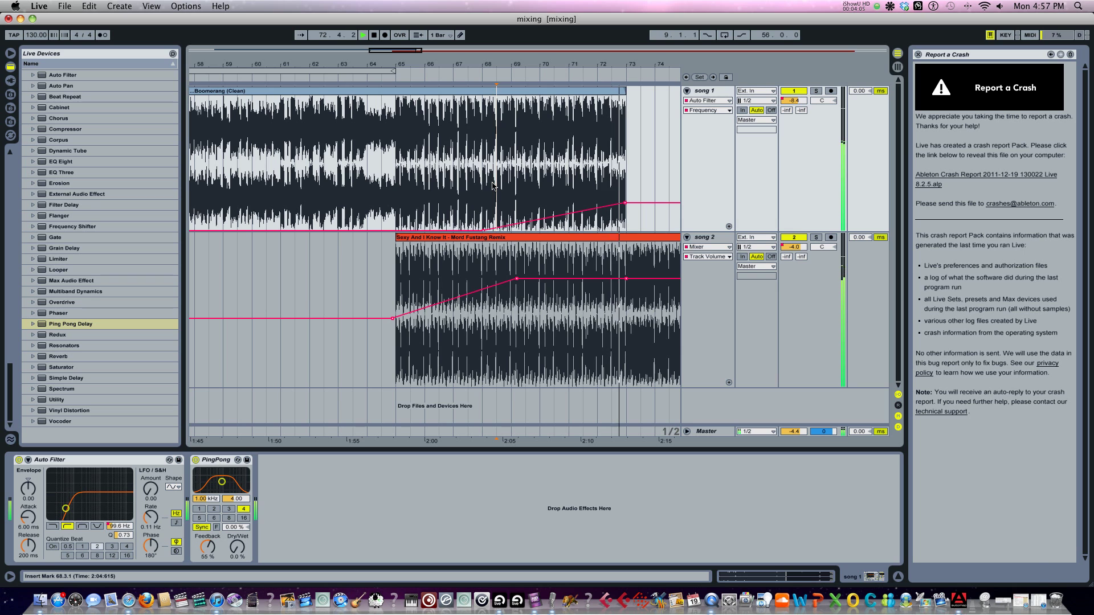
{"action": "key", "text": "space"}
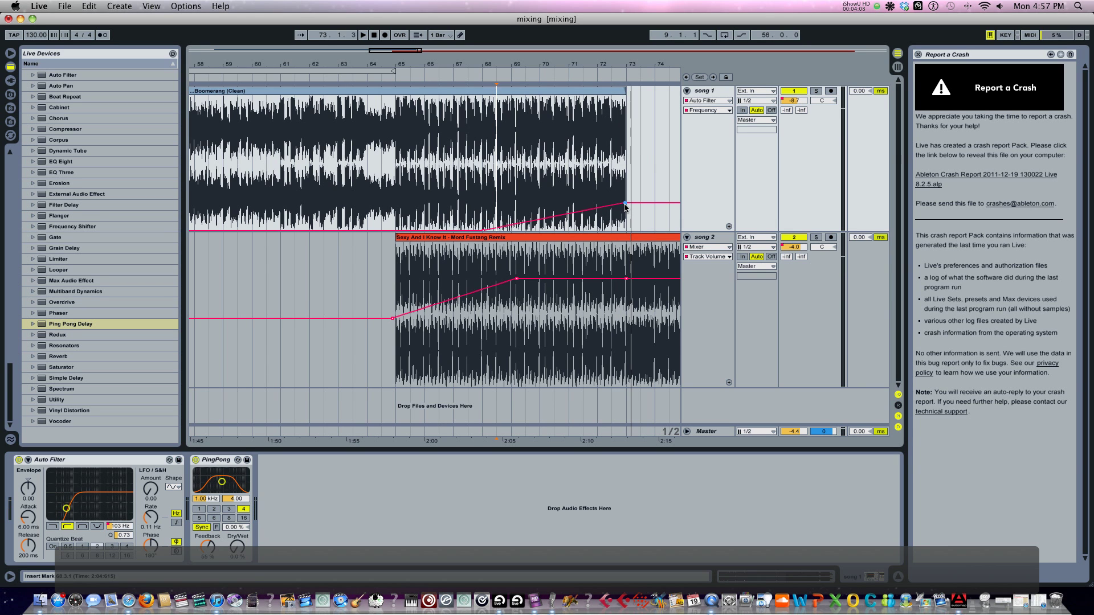
Step: Raise the bar 73 cutoff to about 220 Hz, start the rise earlier, and replay the sweep
{"action": "mouse_move", "coordinate": [625, 203]}
{"action": "left_mouse_down"}
{"action": "mouse_move", "coordinate": [625, 192]}
{"action": "mouse_move", "coordinate": [624, 205]}
{"action": "left_mouse_up"}
{"action": "key", "text": "space"}
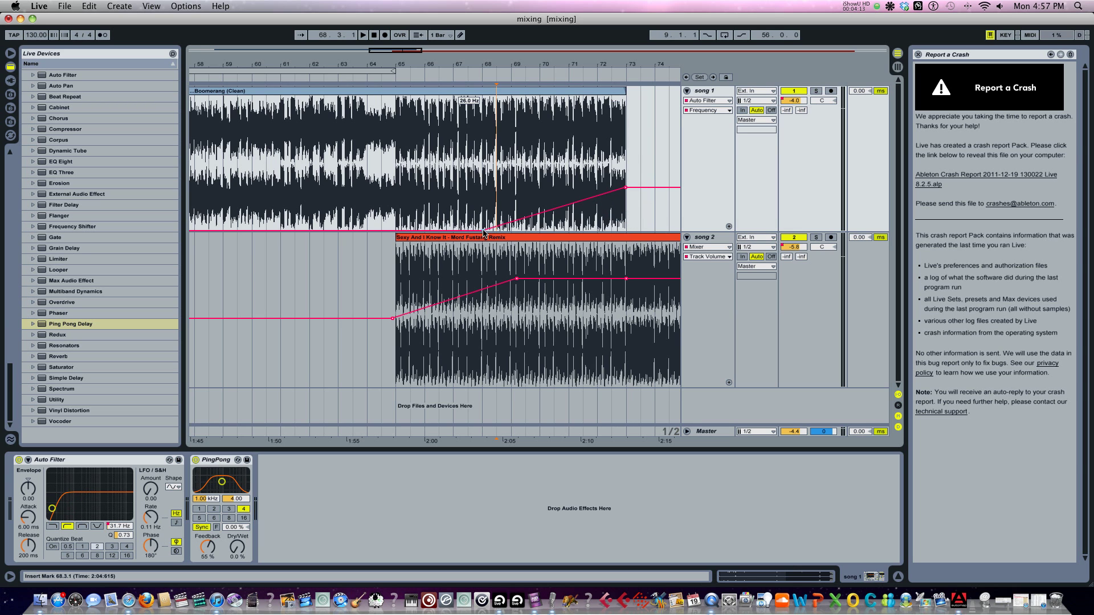
{"action": "left_click_drag", "start_coordinate": [482, 231], "coordinate": [466, 231]}
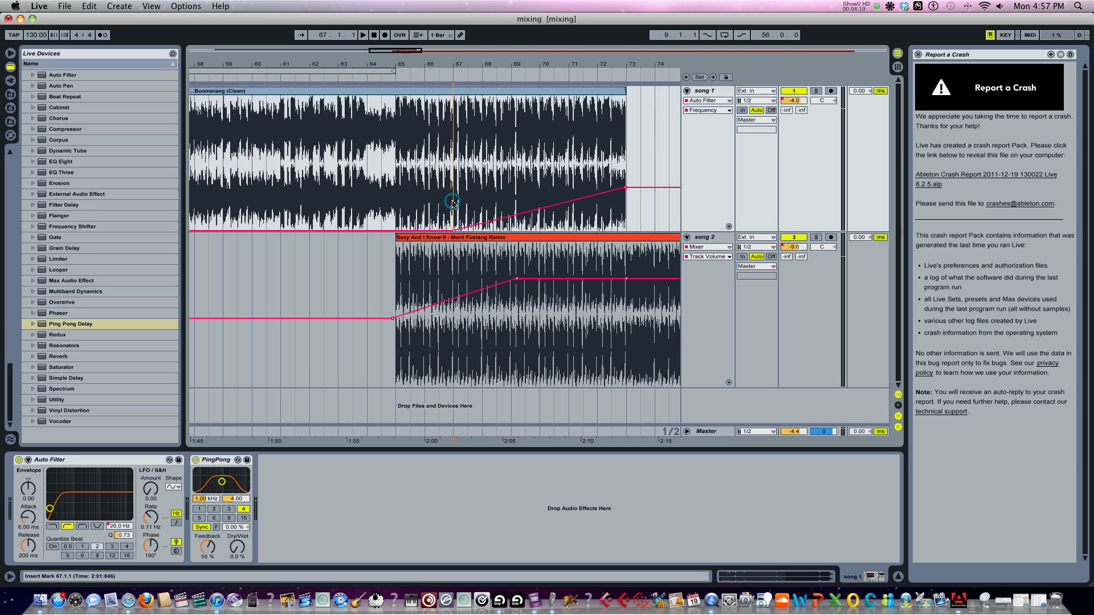
{"action": "key", "text": "space"}
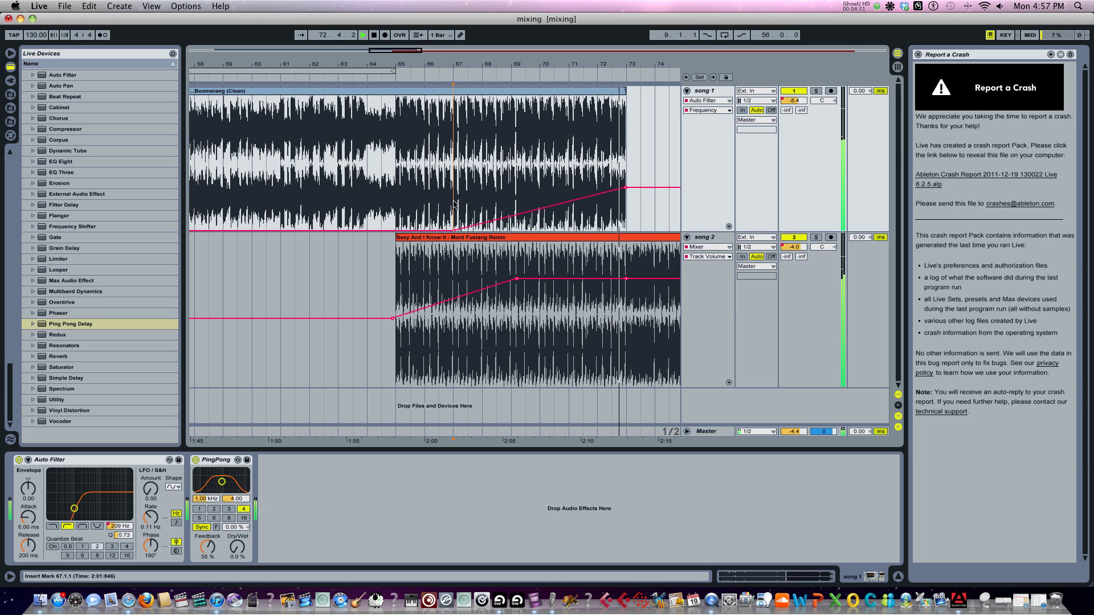
{"action": "key", "text": "space"}
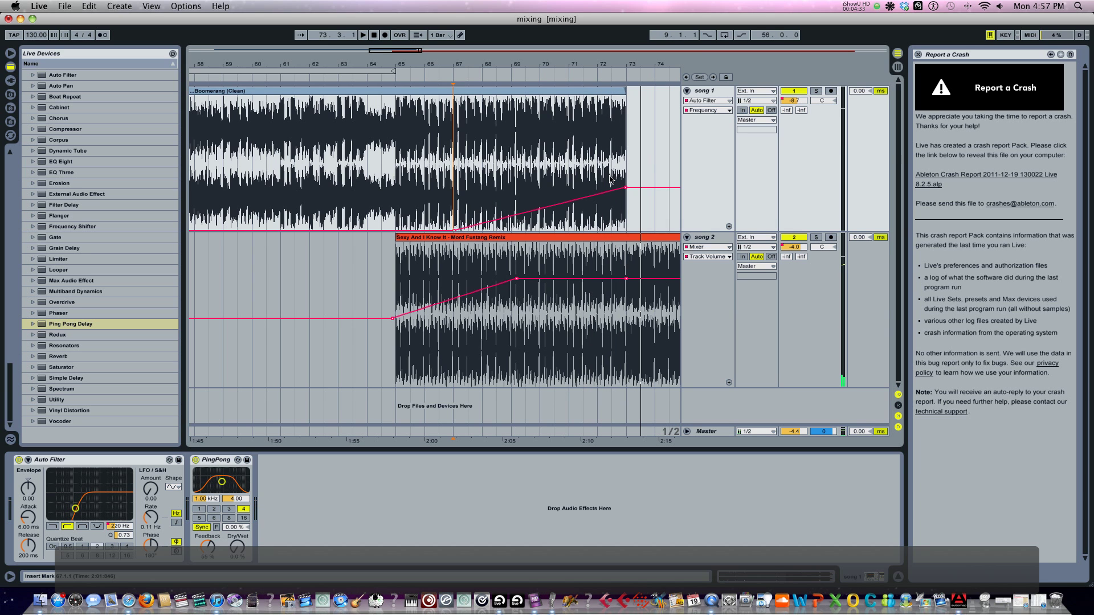
{"action": "left_click", "coordinate": [716, 103]}
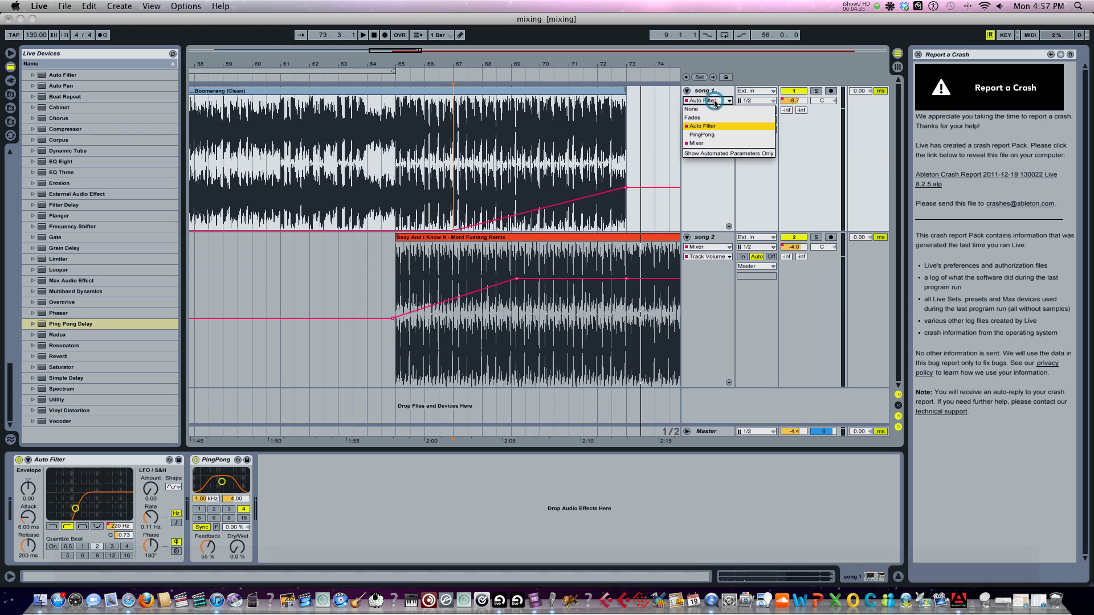
Step: Show song 1's Ping Pong Delay Dry/Wet automation lane
{"action": "left_click", "coordinate": [716, 135]}
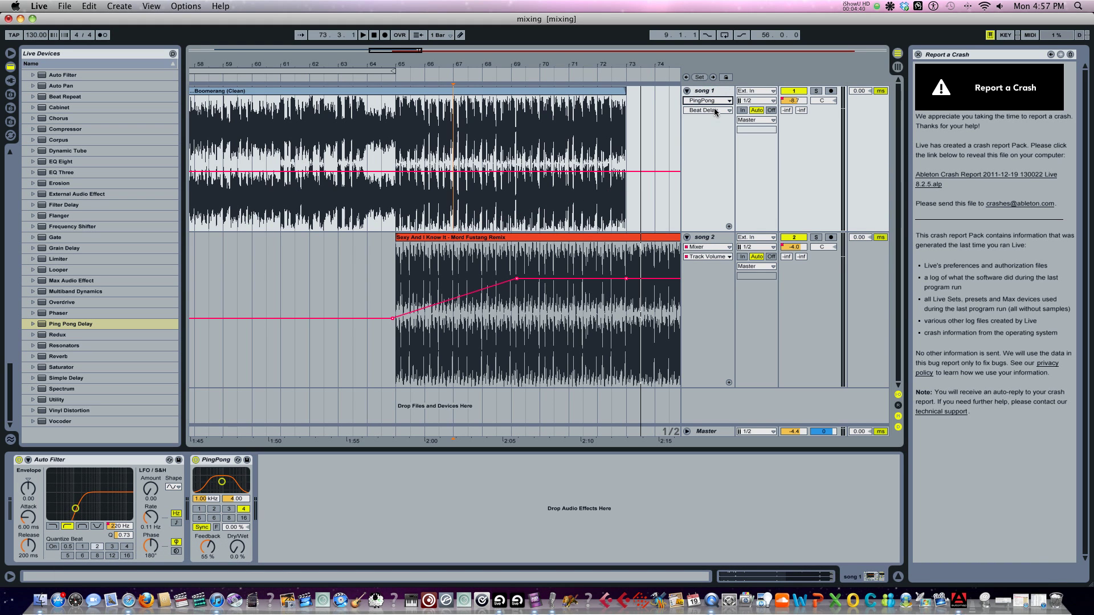
{"action": "left_click", "coordinate": [710, 111]}
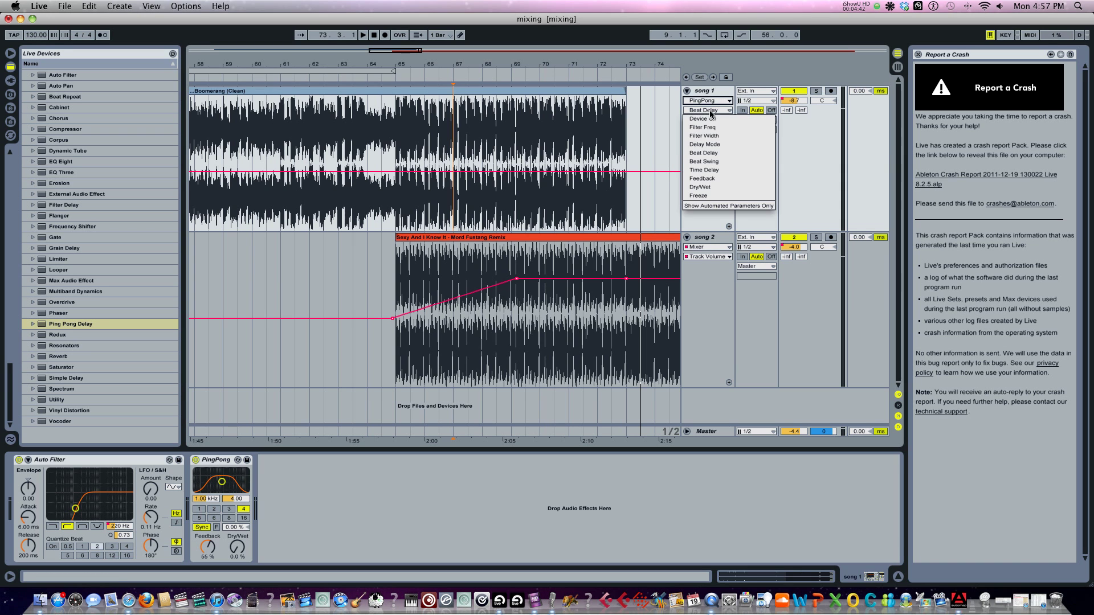
{"action": "left_click", "coordinate": [710, 187]}
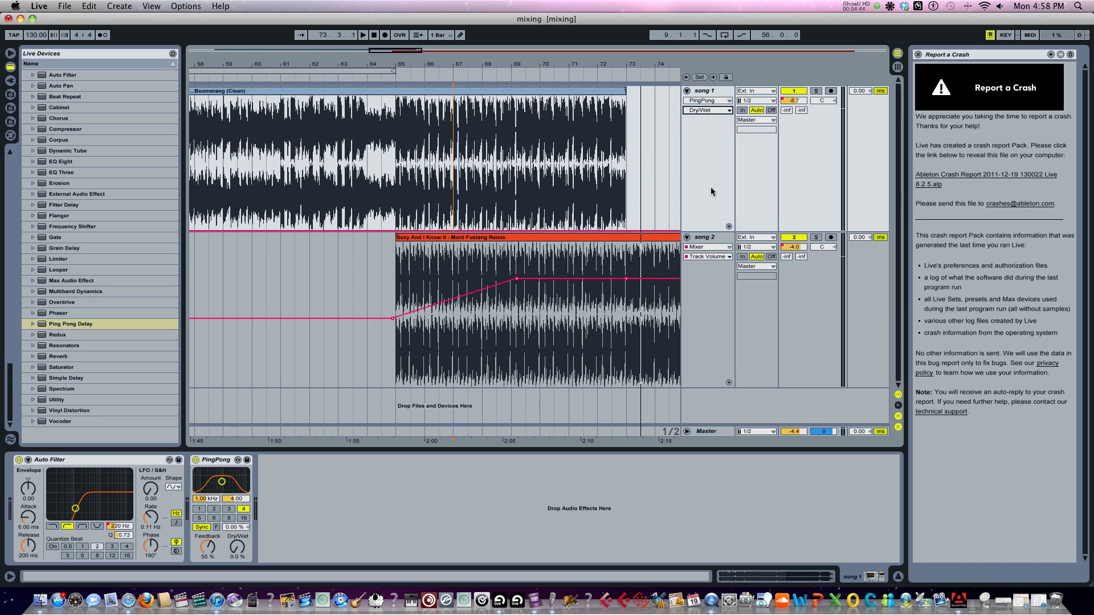
Step: Add a Dry/Wet breakpoint at bar 73 raised to 37%, previewing from bar 72
{"action": "left_click", "coordinate": [597, 214]}
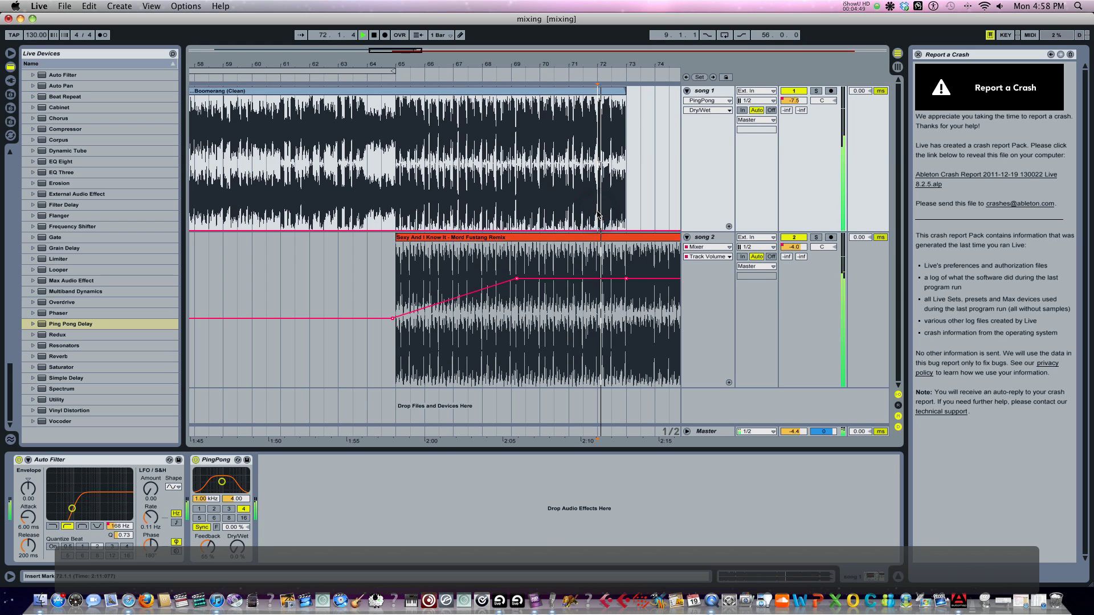
{"action": "key", "text": "space"}
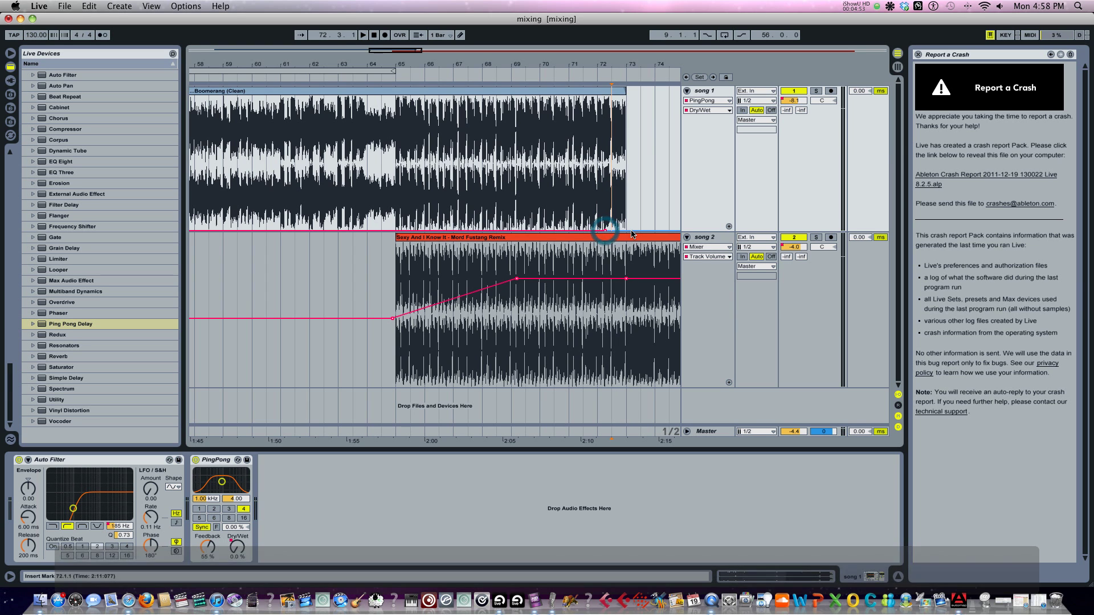
{"action": "left_click", "coordinate": [625, 231]}
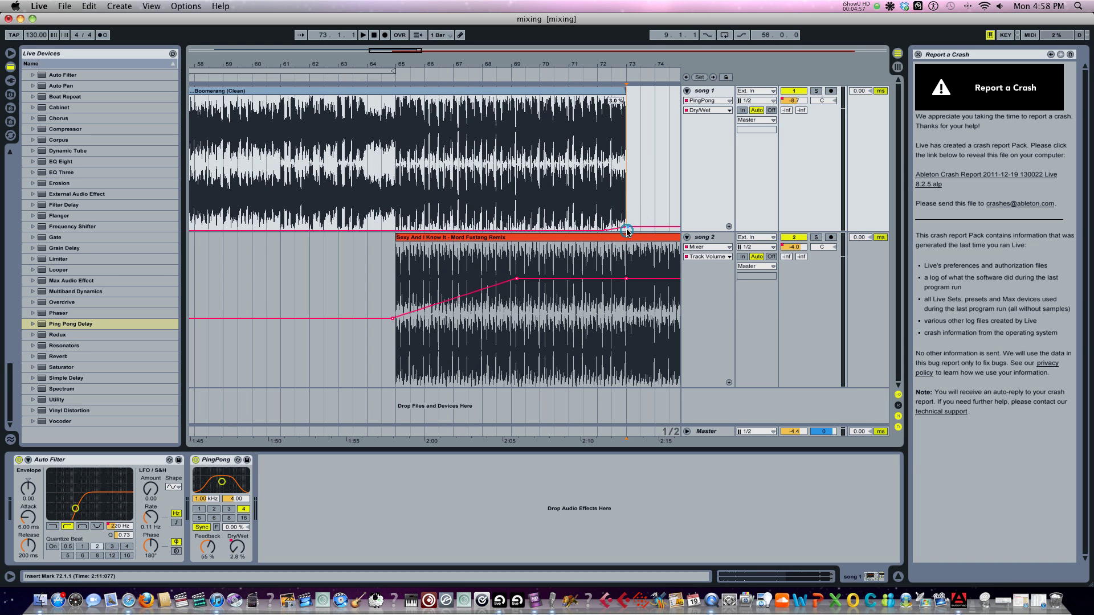
{"action": "left_click_drag", "start_coordinate": [626, 231], "coordinate": [627, 181]}
{"action": "key", "text": "space"}
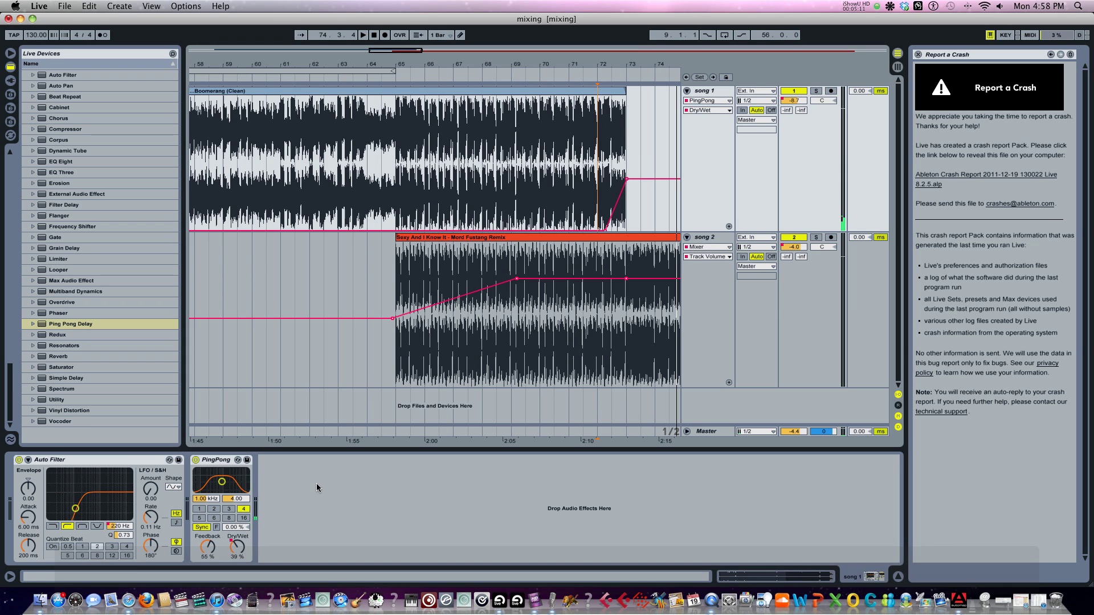
Step: Switch the Ping Pong Delay beat division to 2 and play the transition from bar 72
{"action": "left_click", "coordinate": [214, 509]}
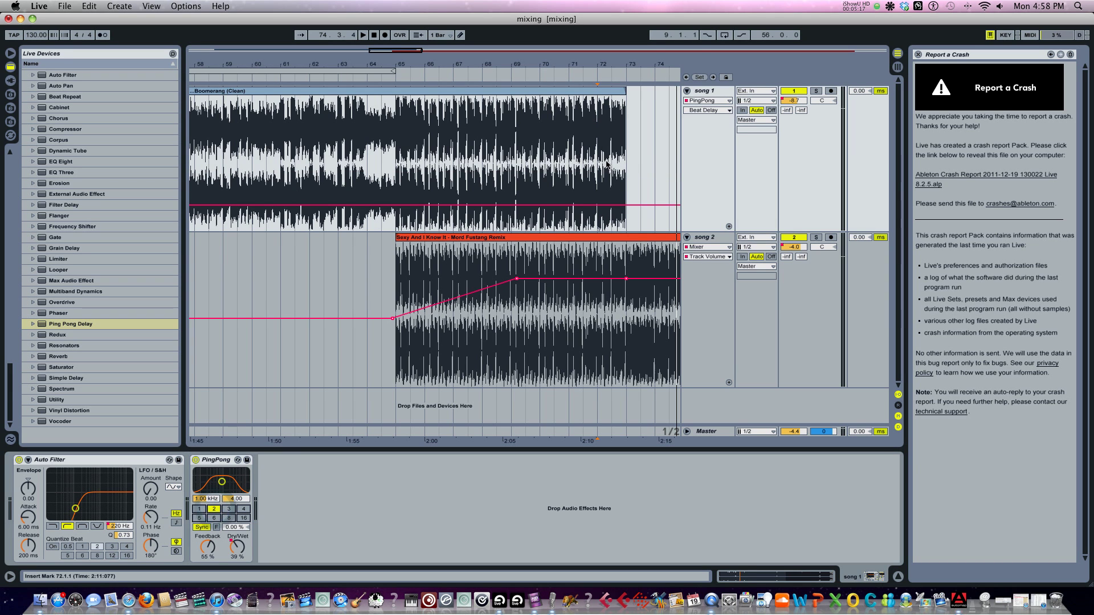
{"action": "key", "text": "space"}
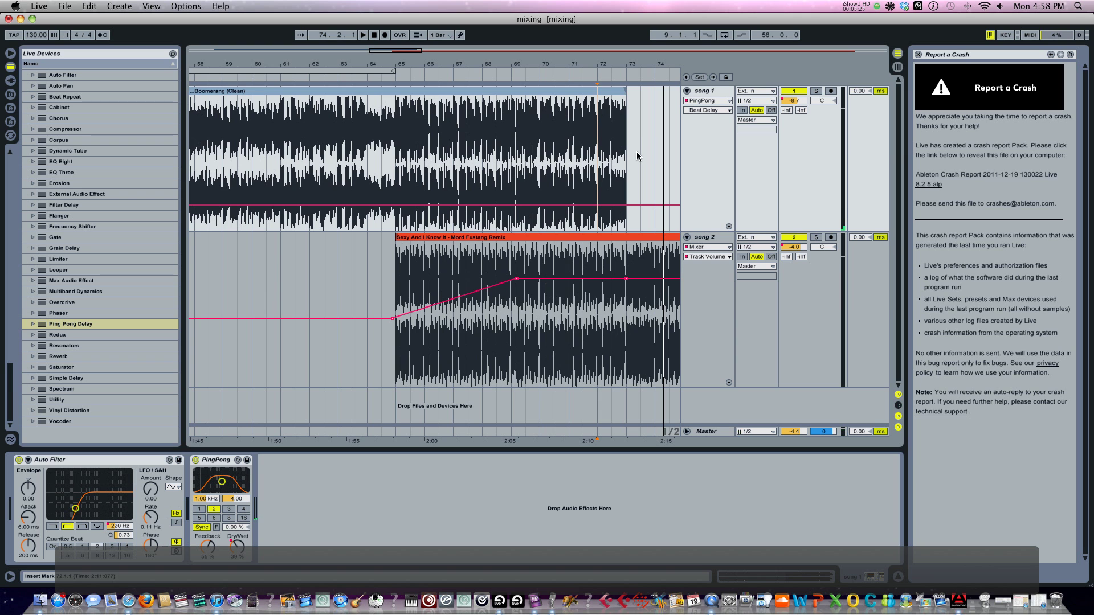
{"action": "left_click_drag", "start_coordinate": [609, 66], "coordinate": [611, 64]}
Step: Scroll right and zoom out until both clips and the bar 65–73 overlap show fully
{"action": "scroll", "coordinate": [612, 124], "scroll_direction": "right", "scroll_amount": 5}
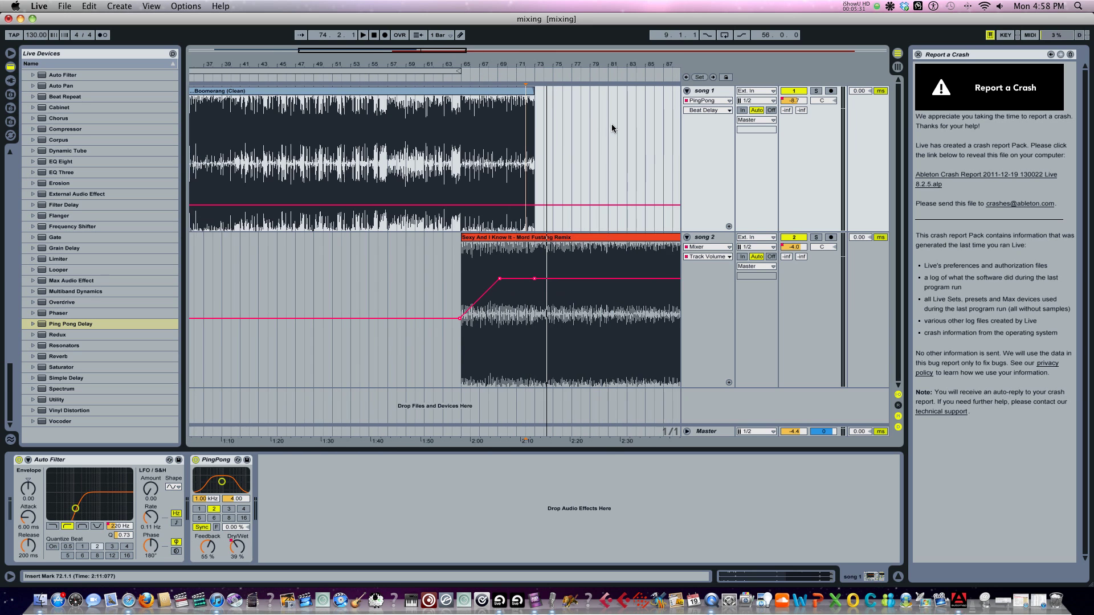
{"action": "scroll", "coordinate": [611, 128], "scroll_direction": "right", "scroll_amount": 2}
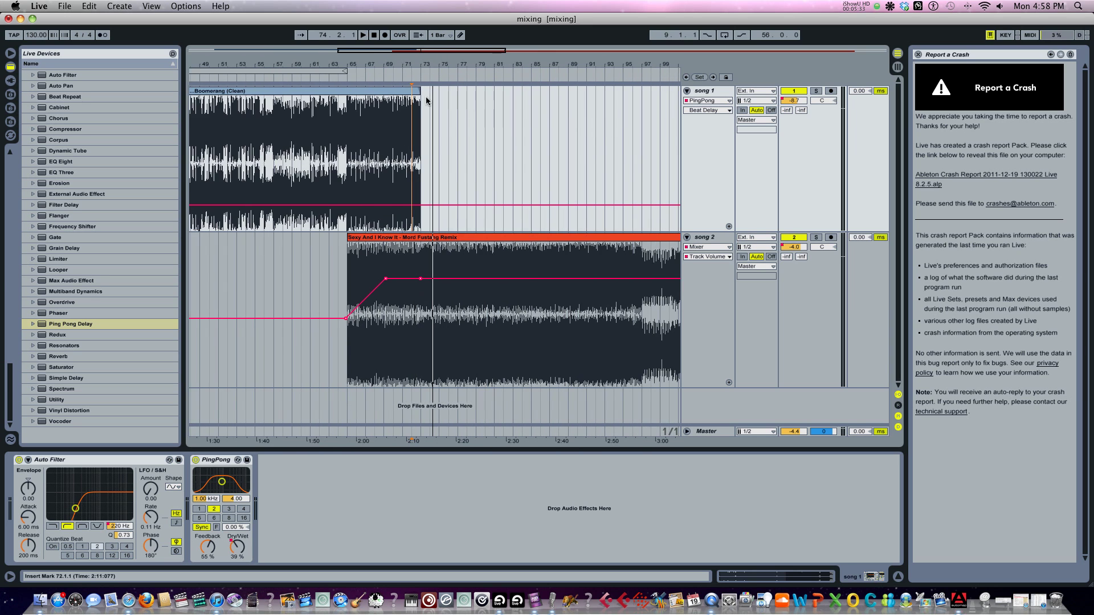
{"action": "left_click_drag", "start_coordinate": [399, 65], "coordinate": [399, 66]}
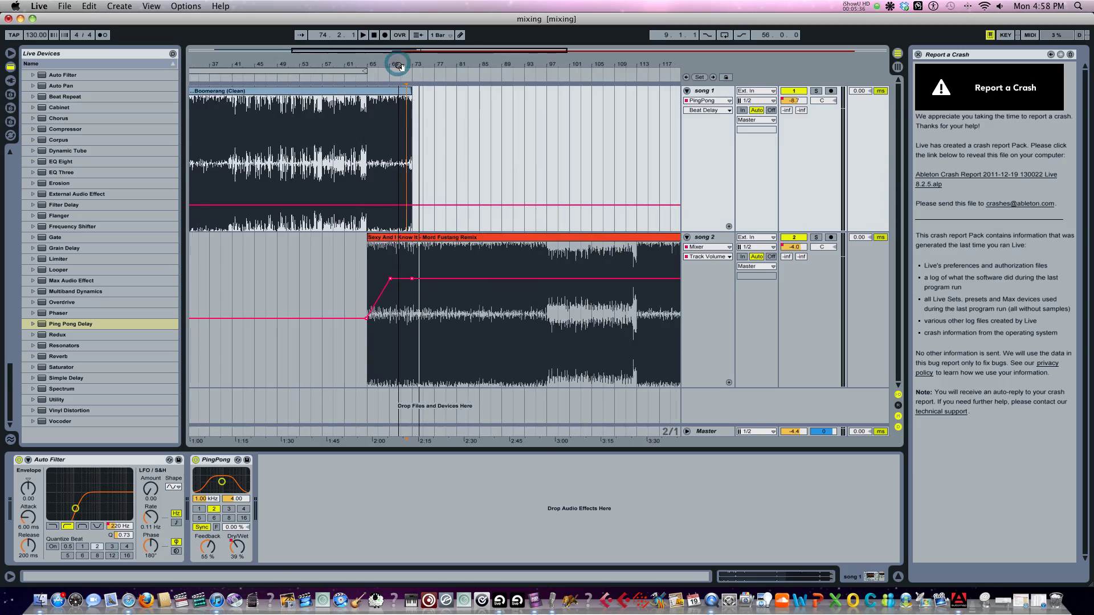